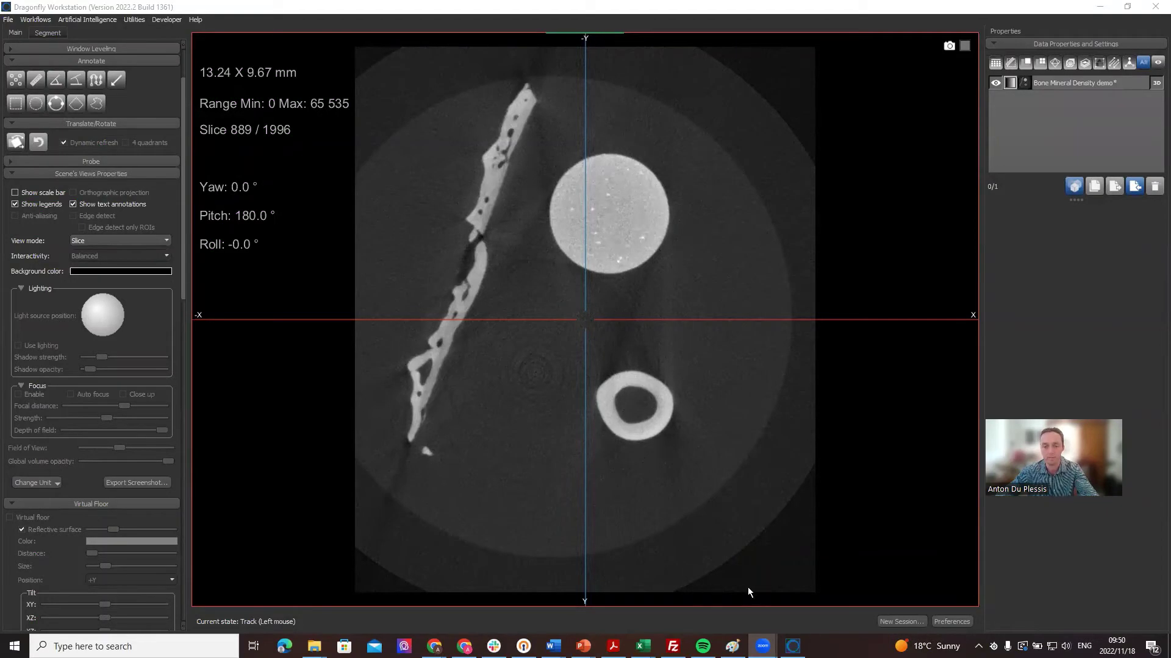
- Switch to Acrobat Pro showing page 1 of the Journal of Anatomy osteoderm paper
left_click(613, 646)
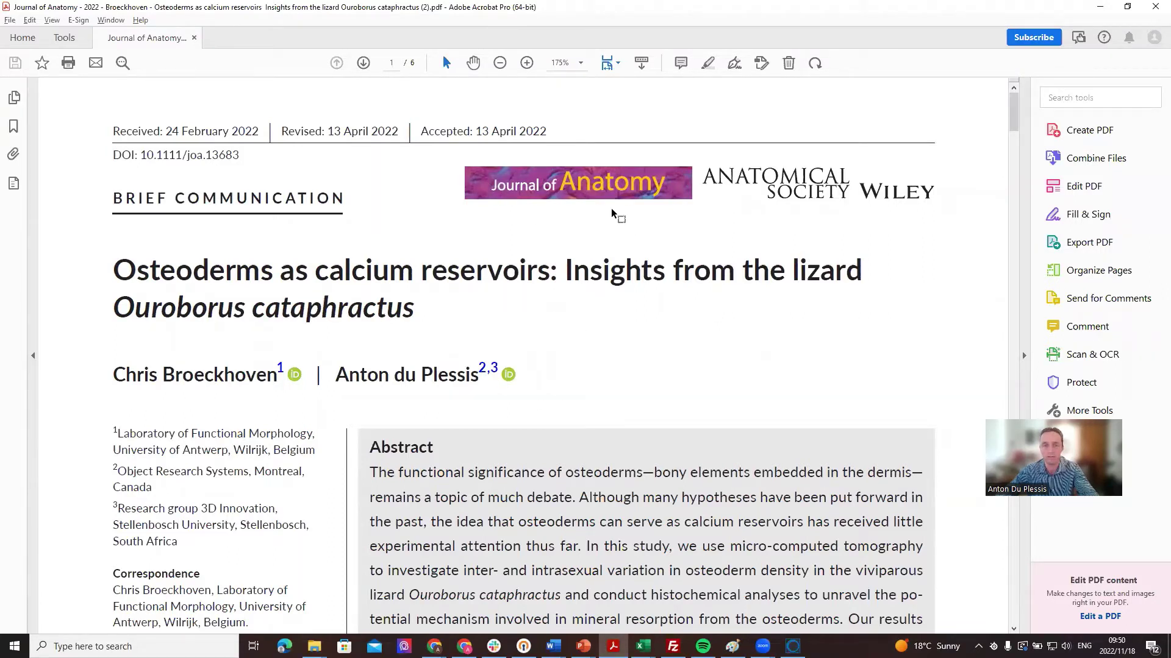
- Return to Dragonfly and select the Bone Mineral Density demo to show its 0–65535 intensity legend
left_click(792, 647)
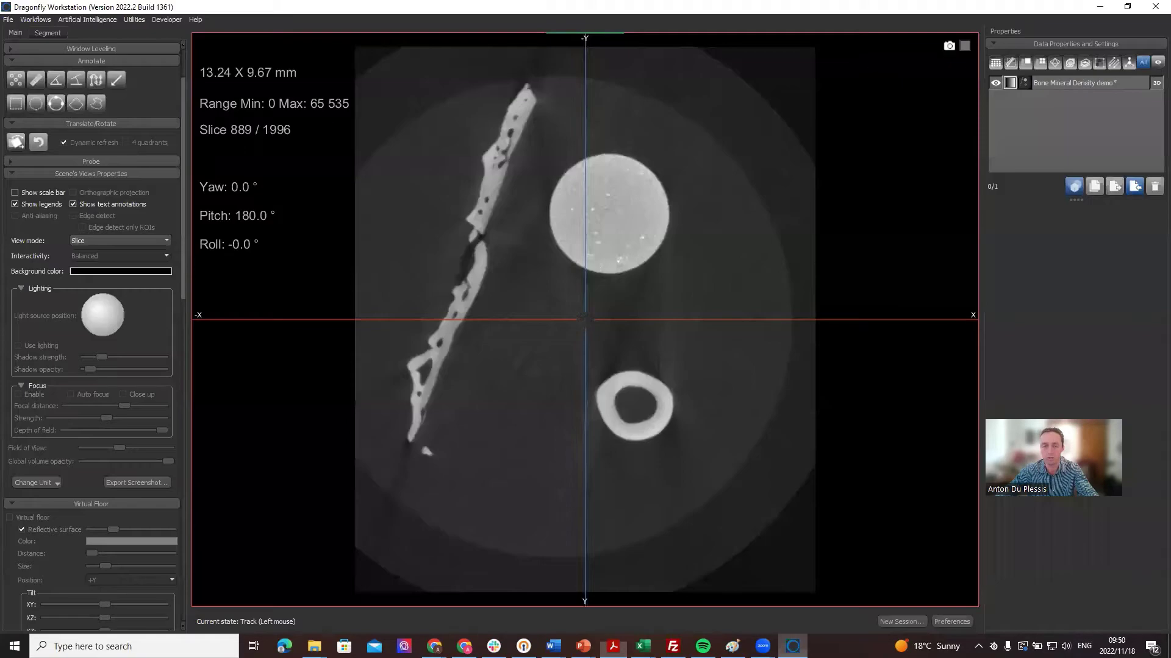
left_click(1074, 84)
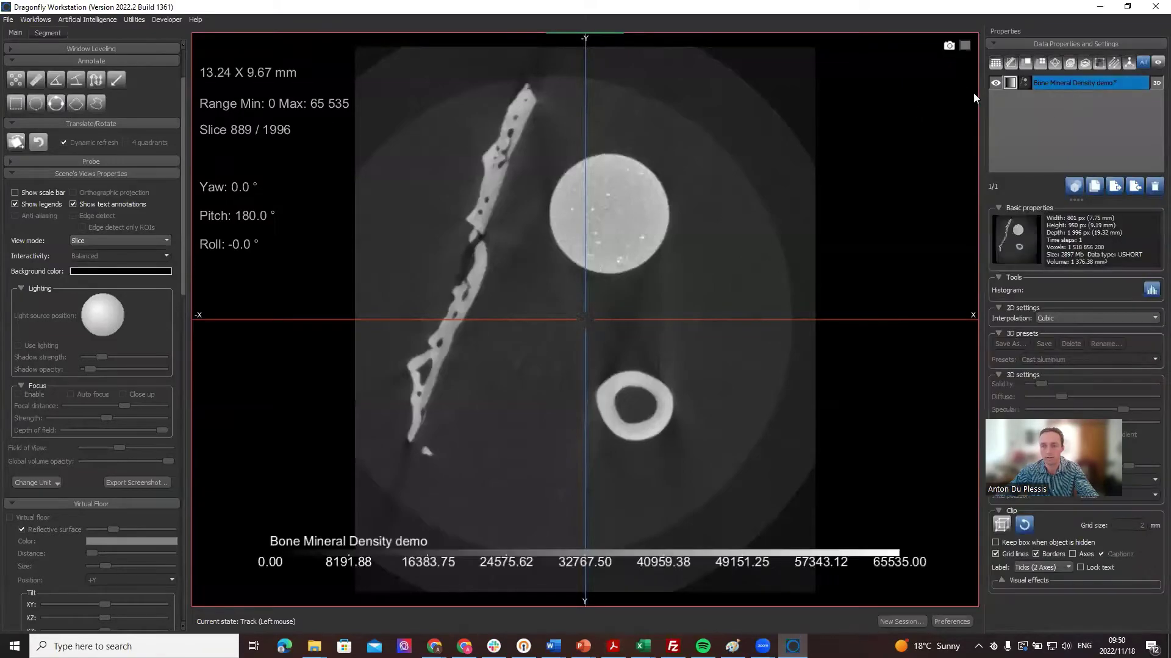
left_click(974, 98)
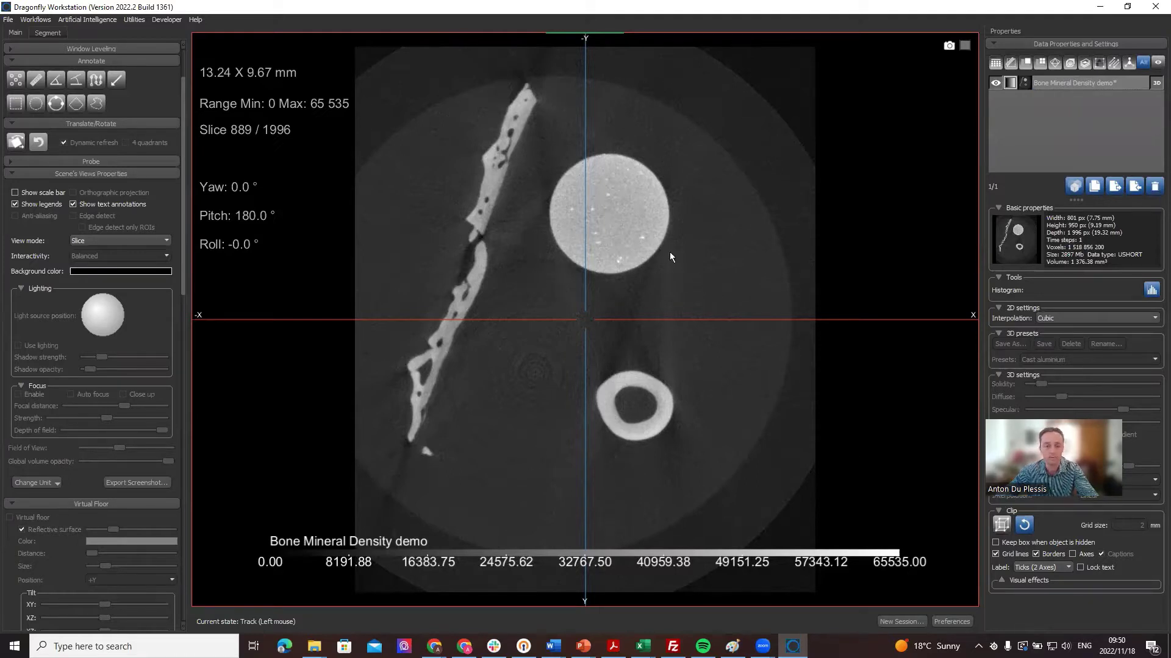
left_click(1086, 81)
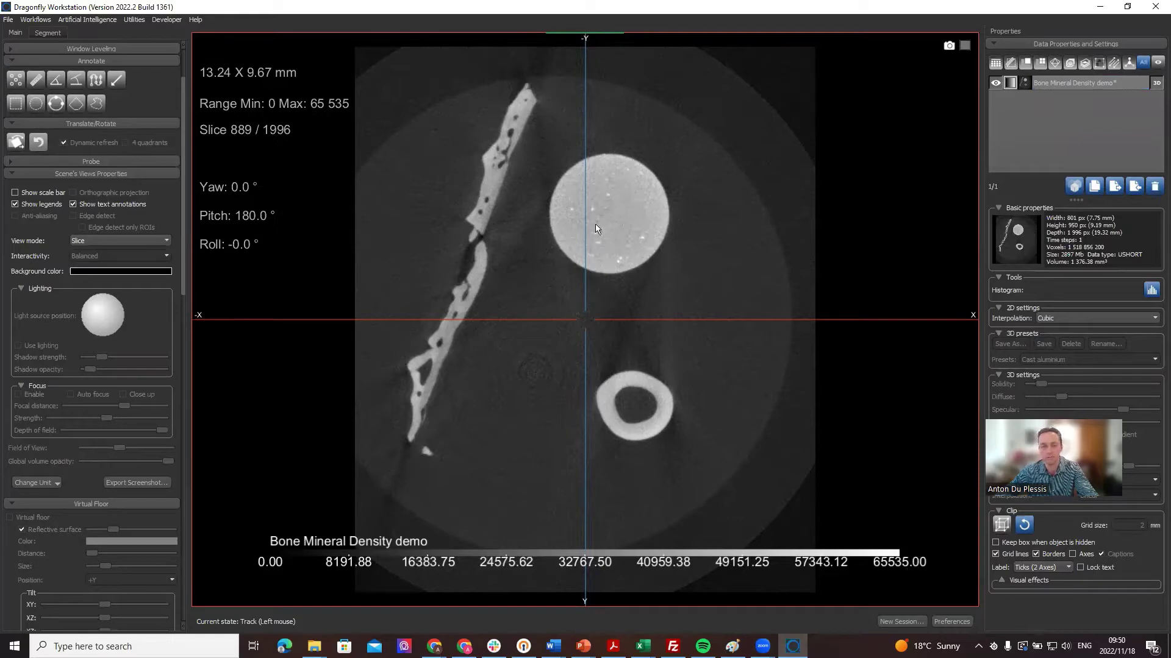
double_click(687, 256)
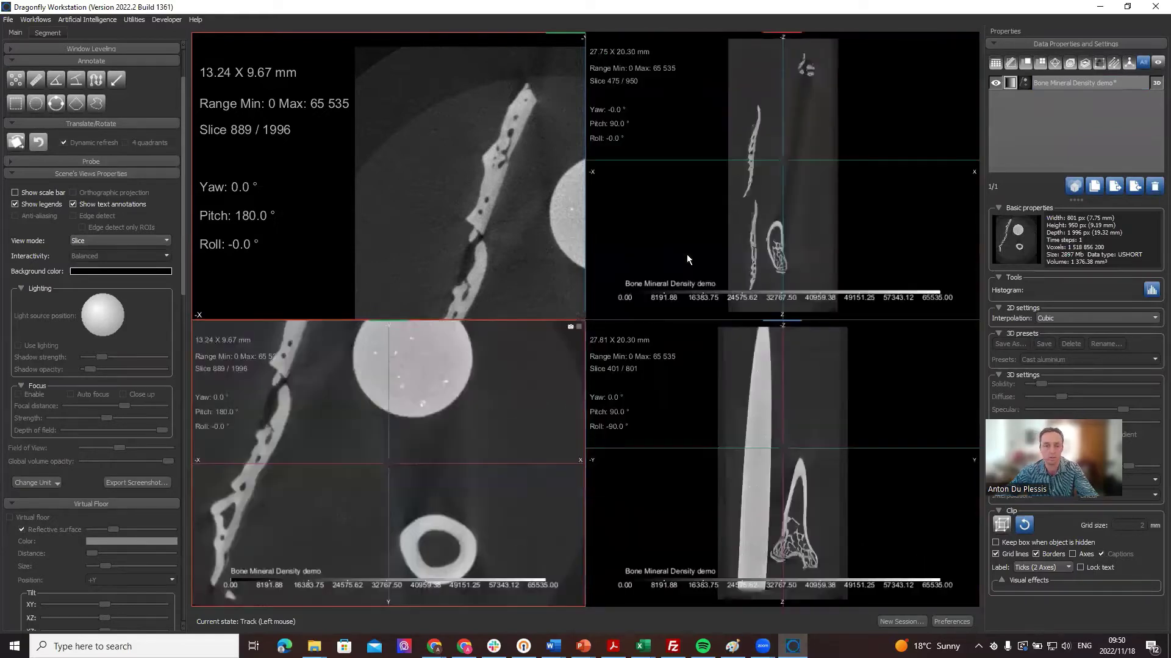
left_click_drag(425, 216, 412, 152)
left_click_drag(474, 202, 459, 88)
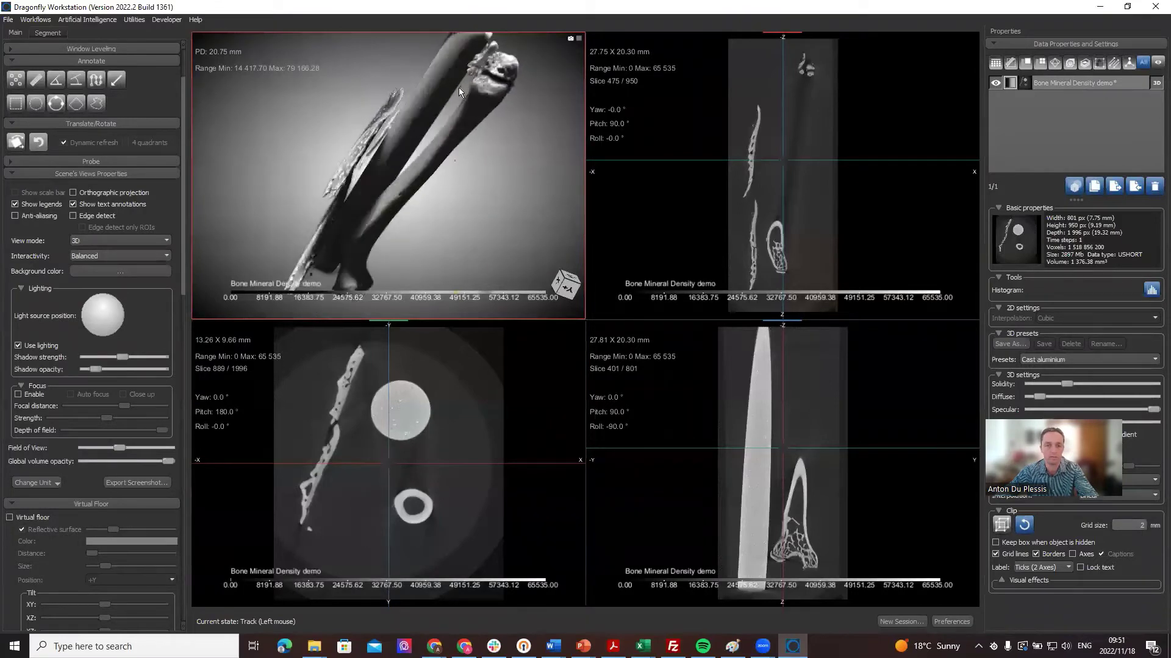
left_click_drag(375, 226, 250, 75)
left_click_drag(318, 190, 464, 239)
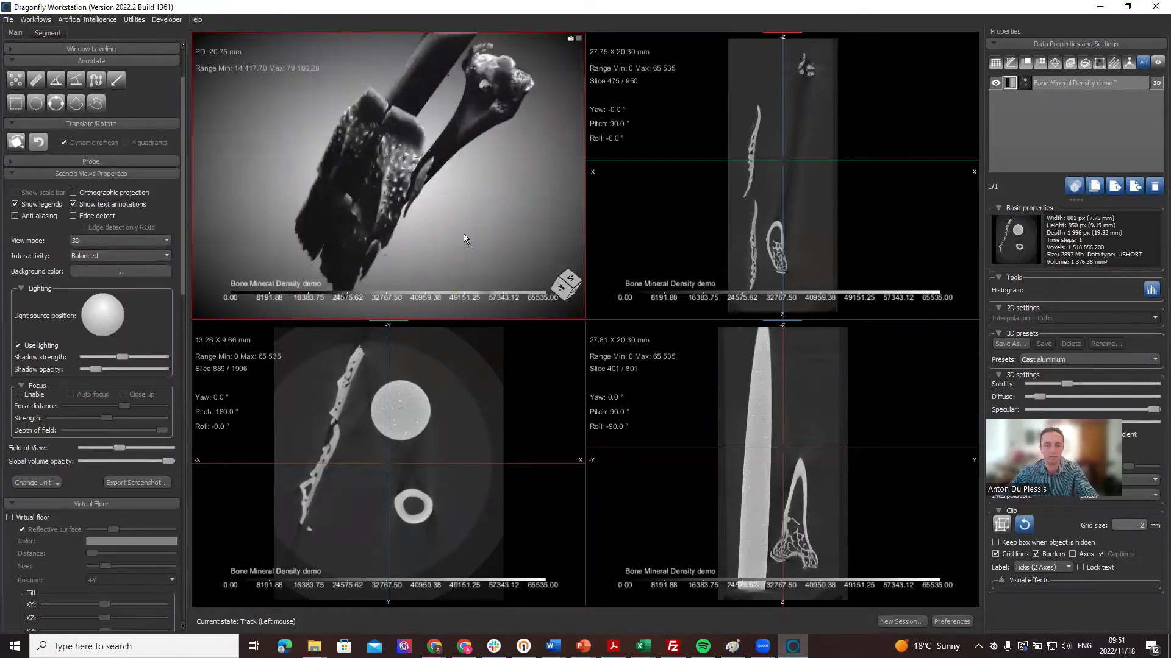
left_click(469, 486)
double_click(487, 407)
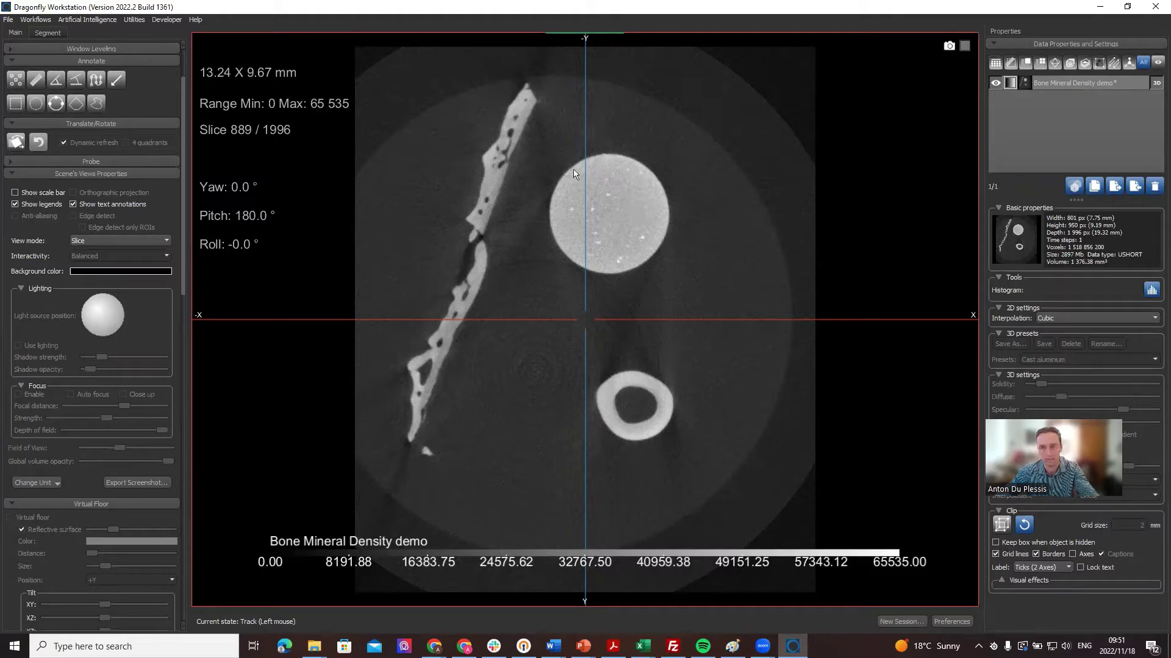
- Create empty ROI3 for the Bone Mineral Density demo on the Segment tab and pick the circular brush
left_click(1066, 83)
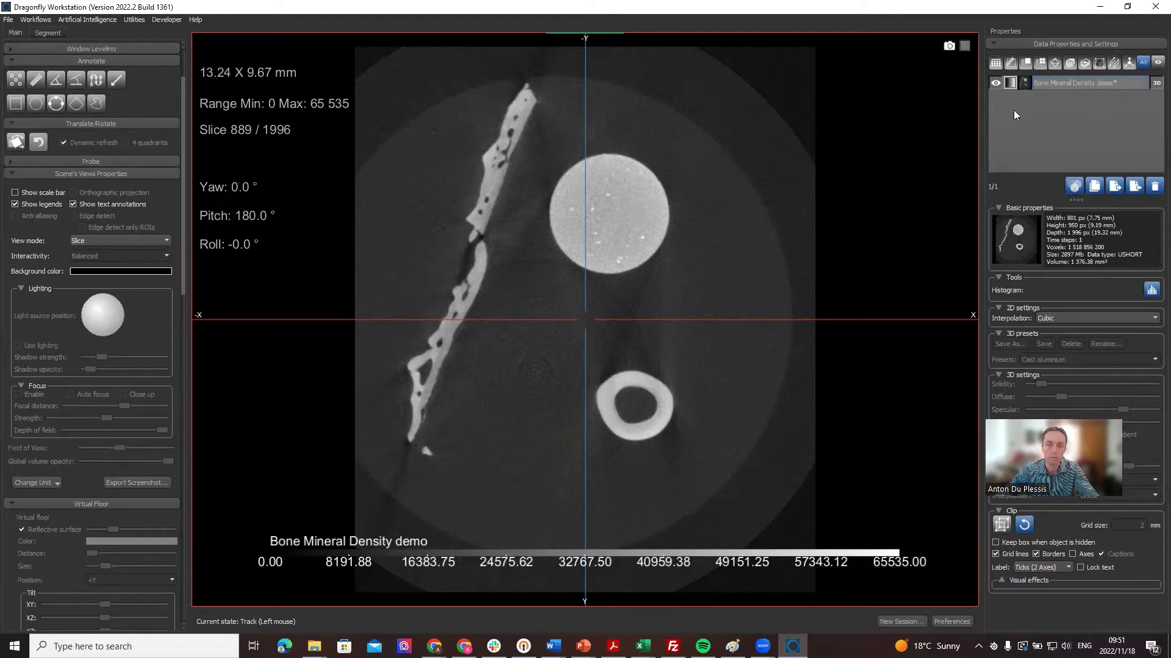
left_click(1062, 81)
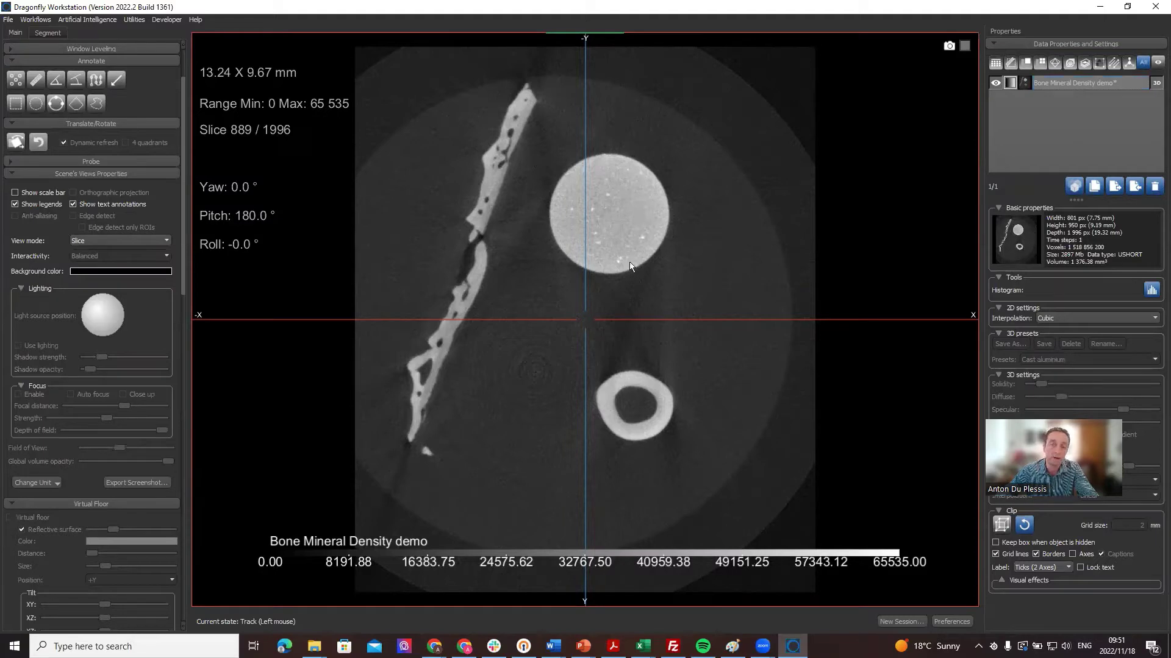
left_click(60, 33)
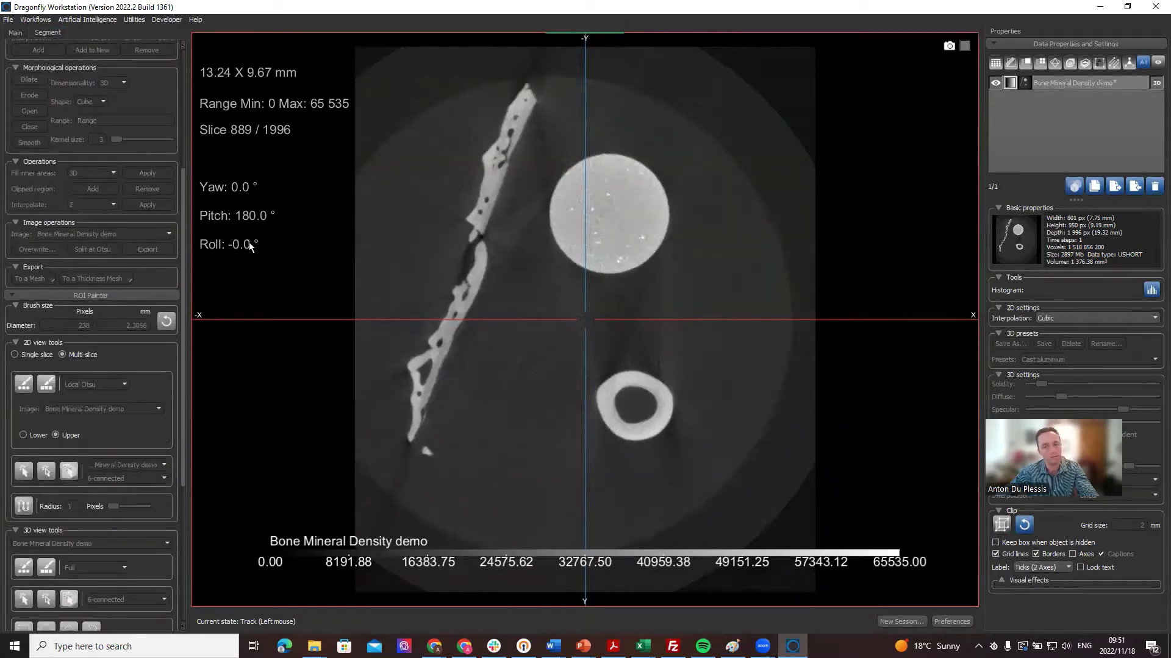
scroll(112, 82, "up", 5)
left_click(24, 68)
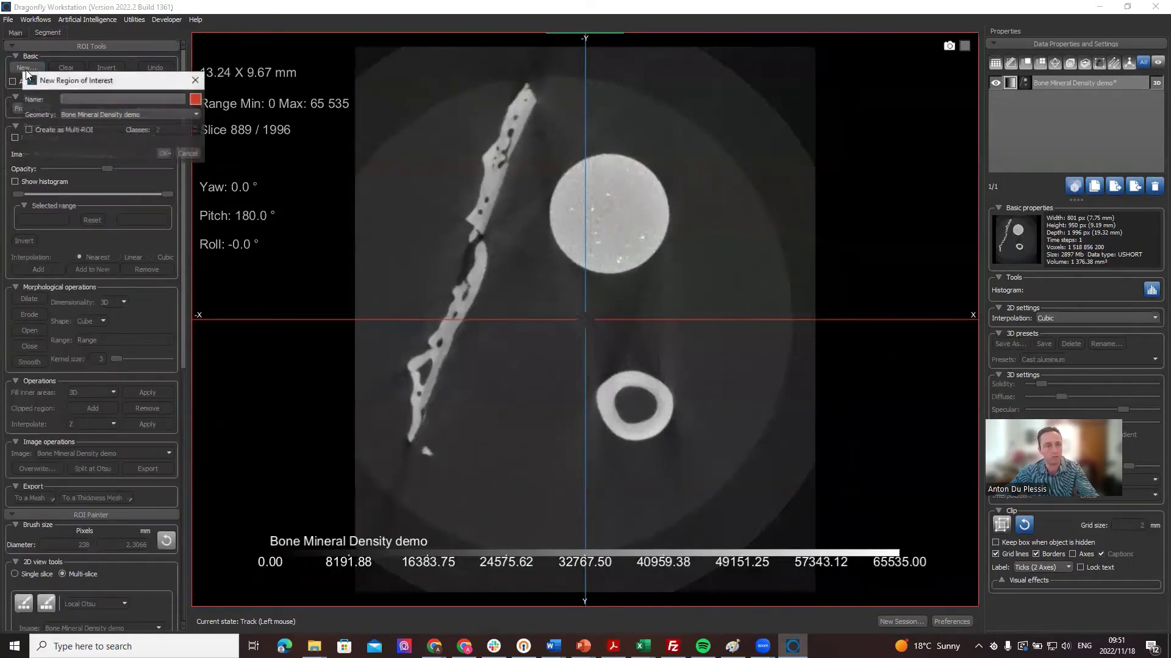
left_click(163, 155)
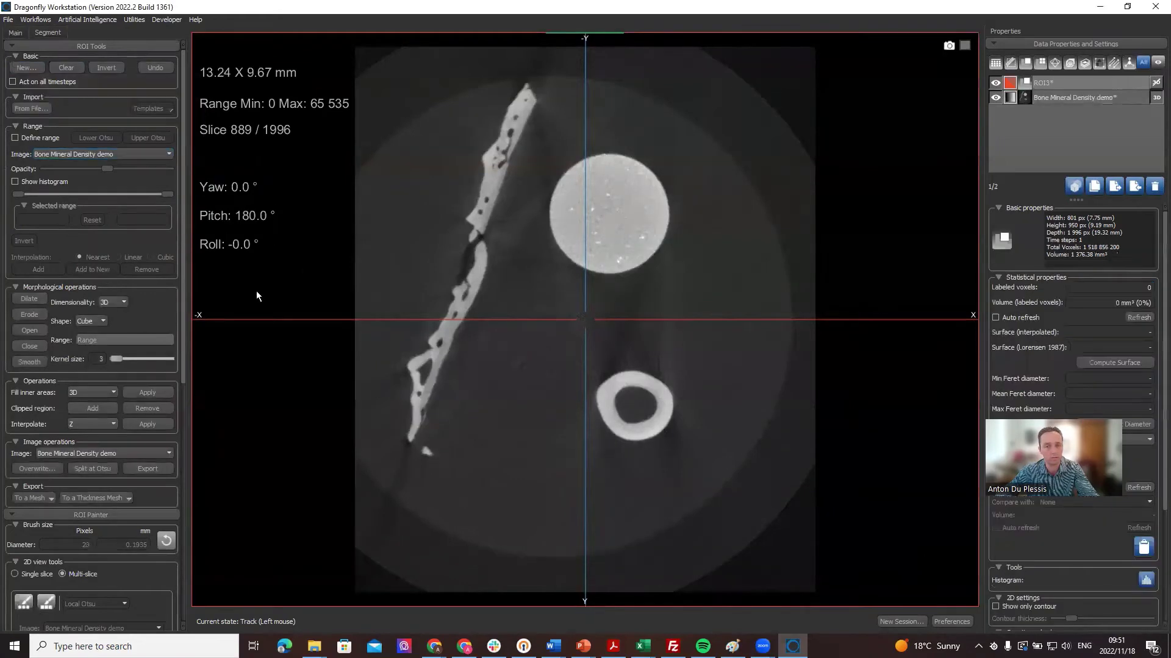
scroll(126, 315, "down", 7)
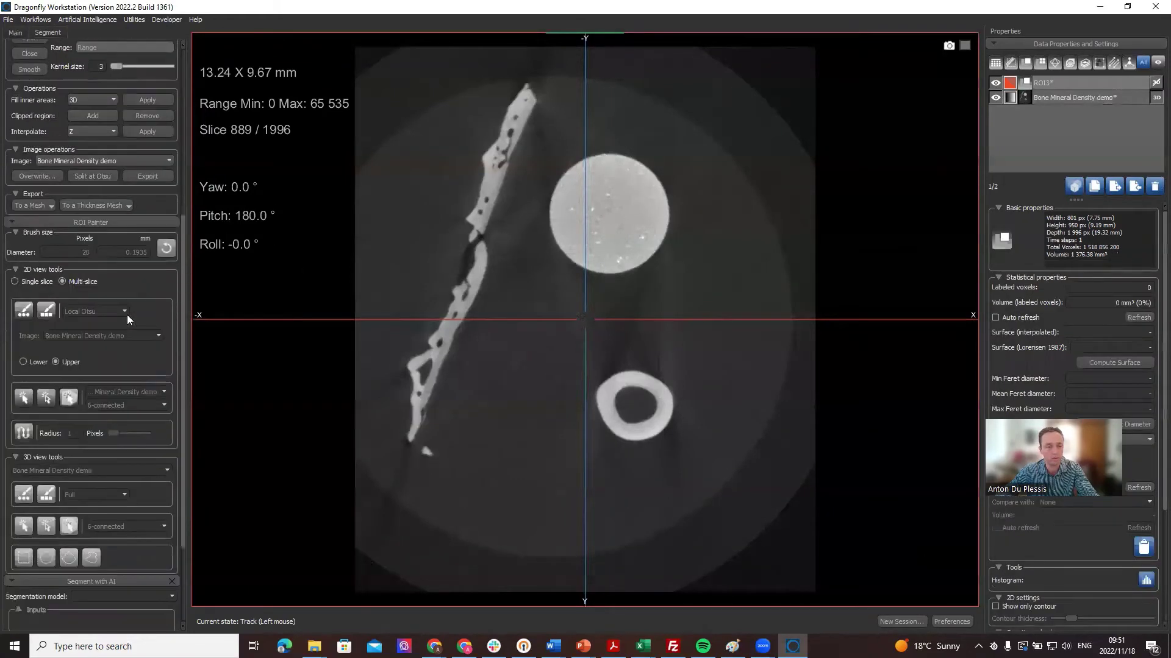
left_click(25, 311)
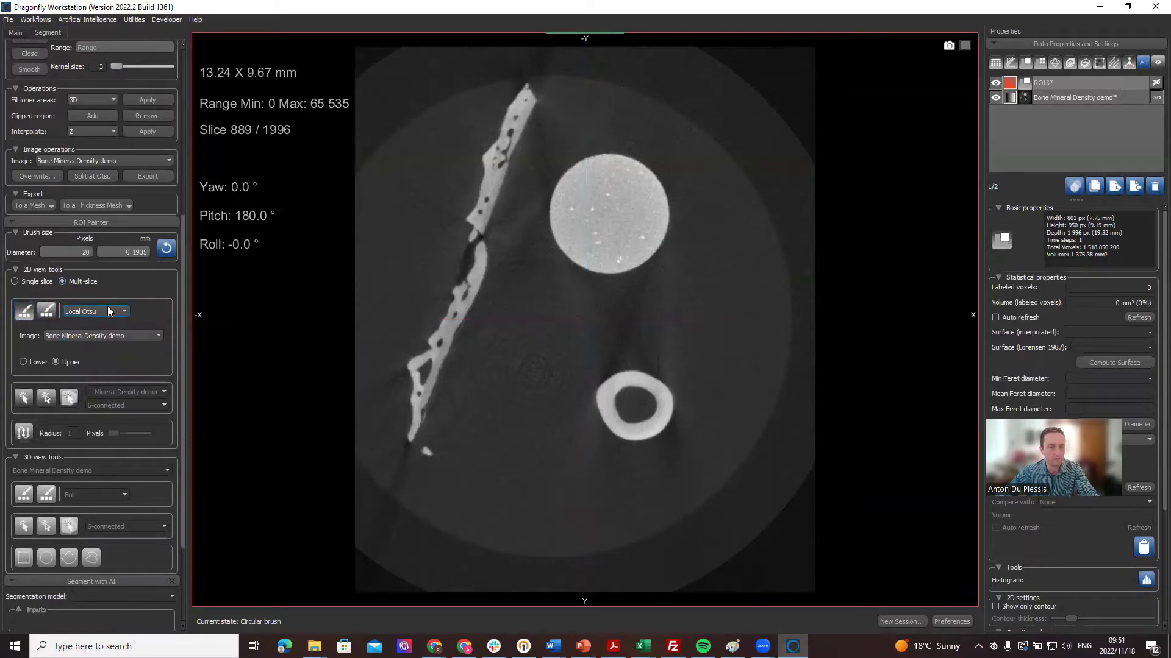
- Set the brush to 67 px and paint the round phantom into ROI3 on slices around 740
scroll(615, 175, "up", 10, "ctrl")
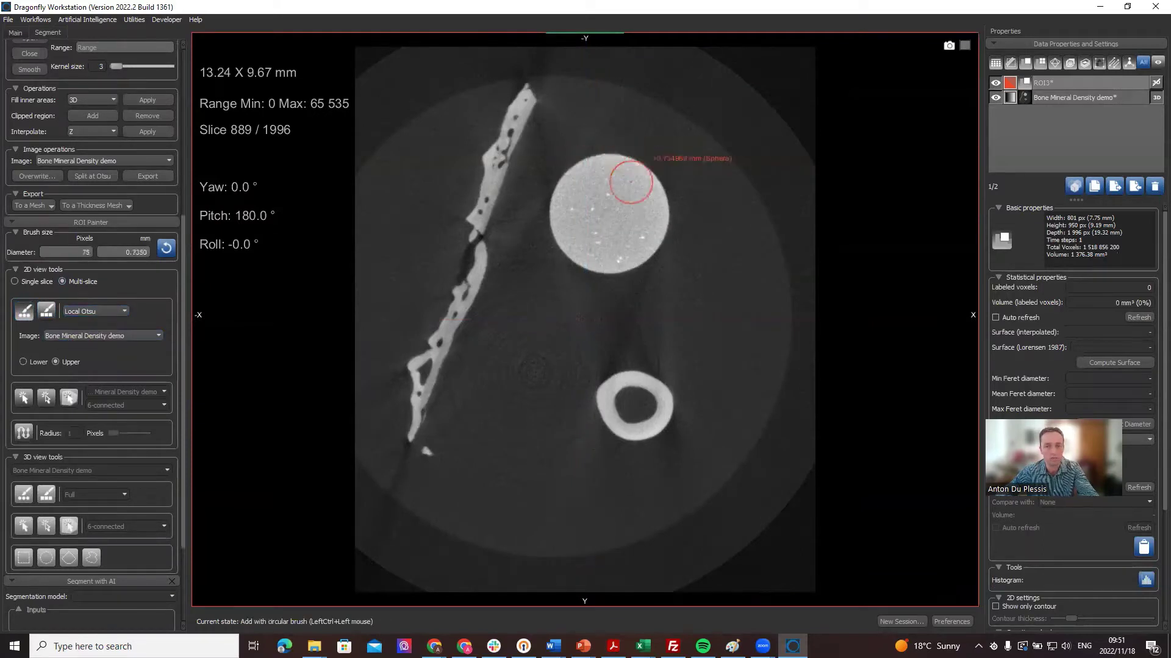
scroll(612, 210, "up", 5, "ctrl")
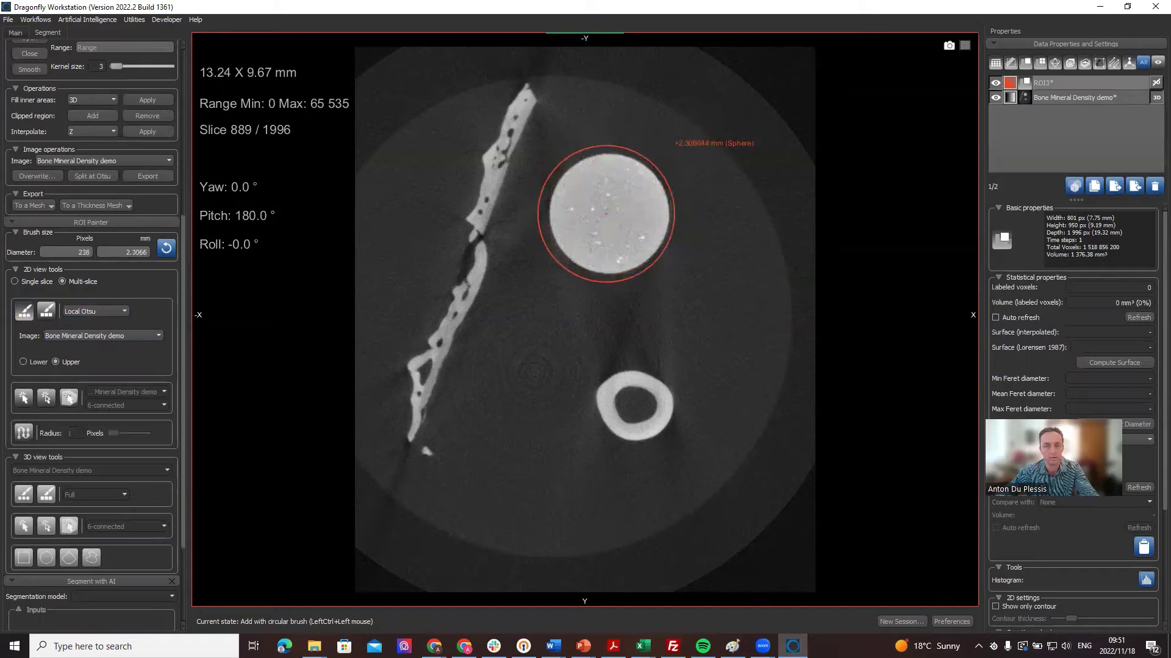
left_click(613, 212, "ctrl")
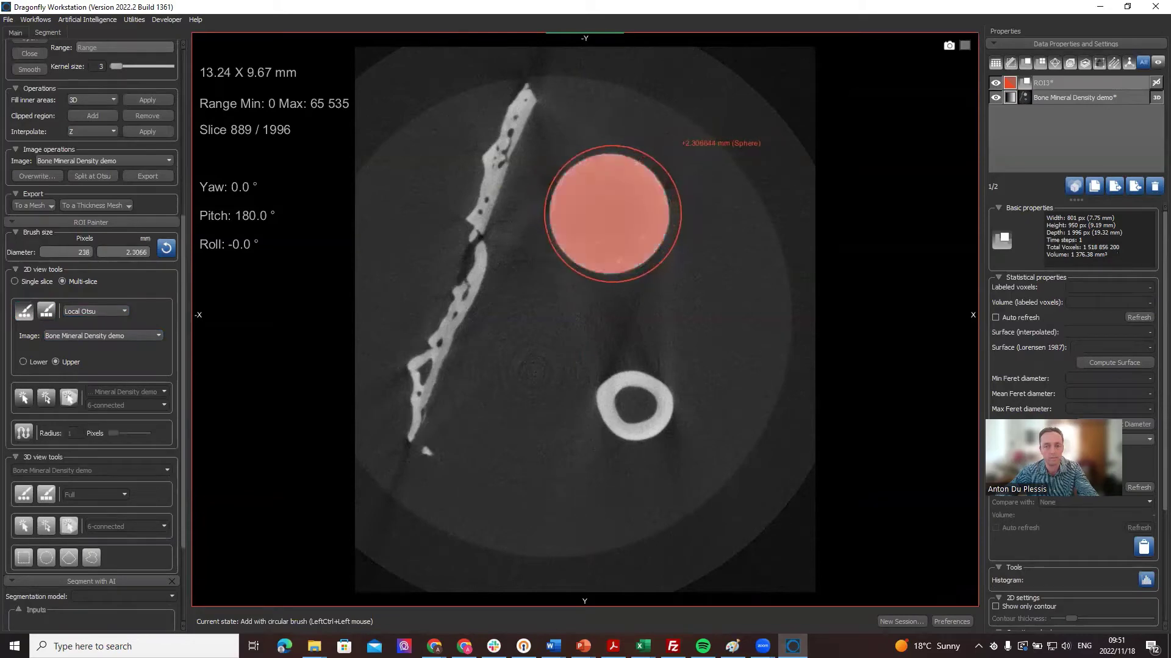
scroll(612, 213, "down", 20)
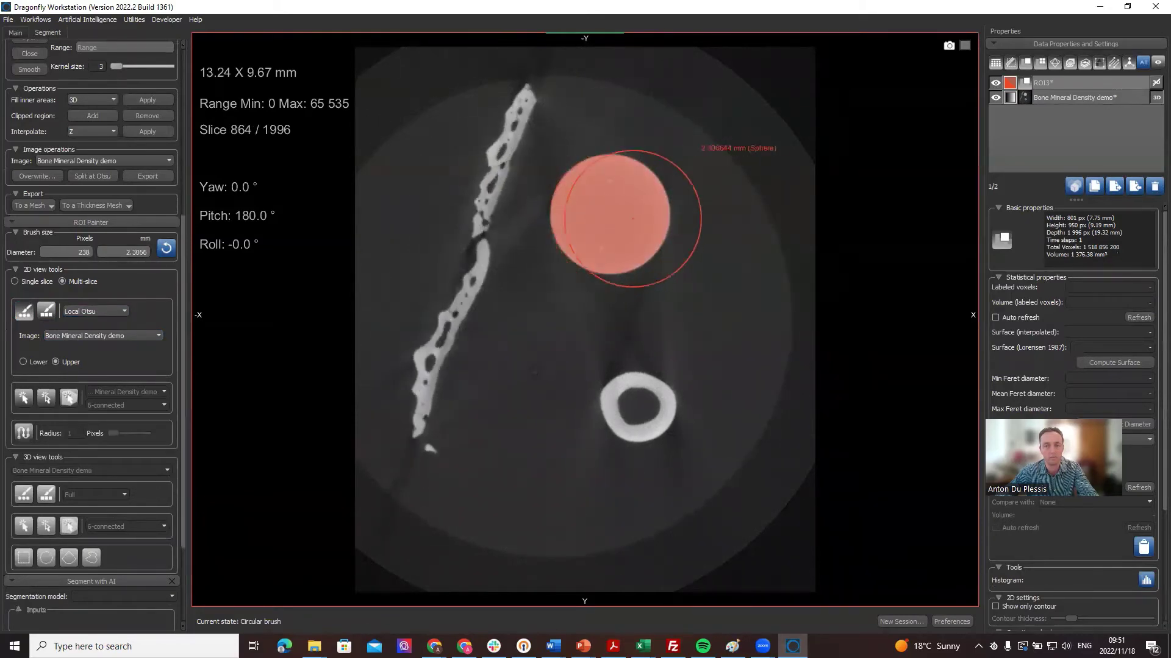
scroll(633, 218, "down", 20)
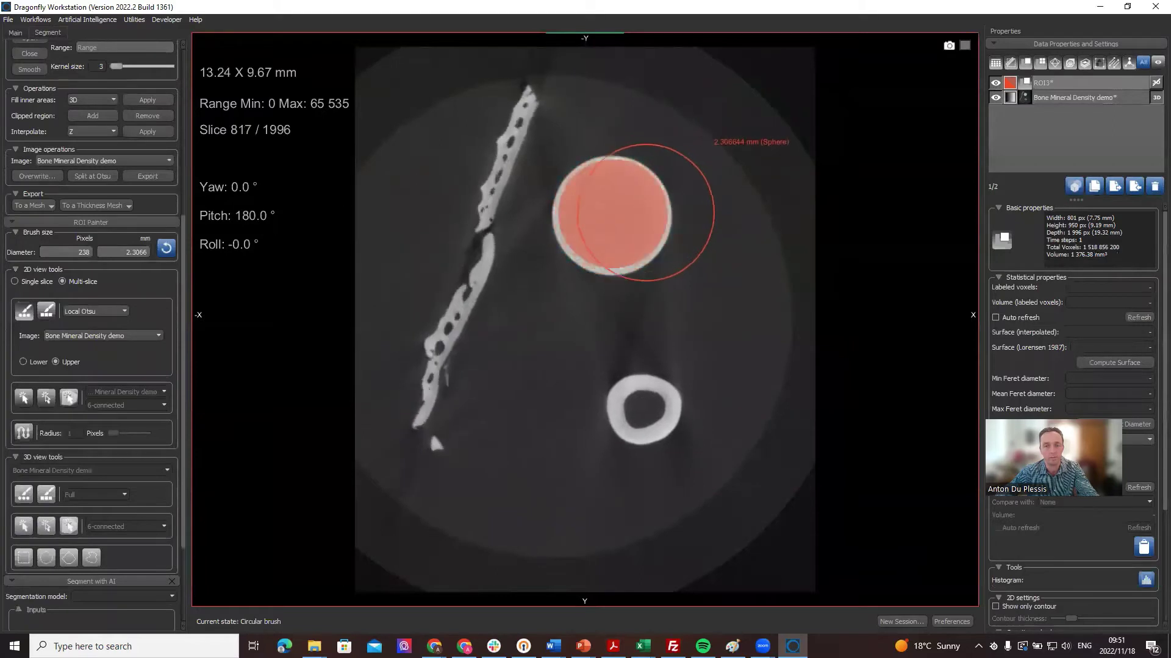
scroll(646, 212, "down", 20)
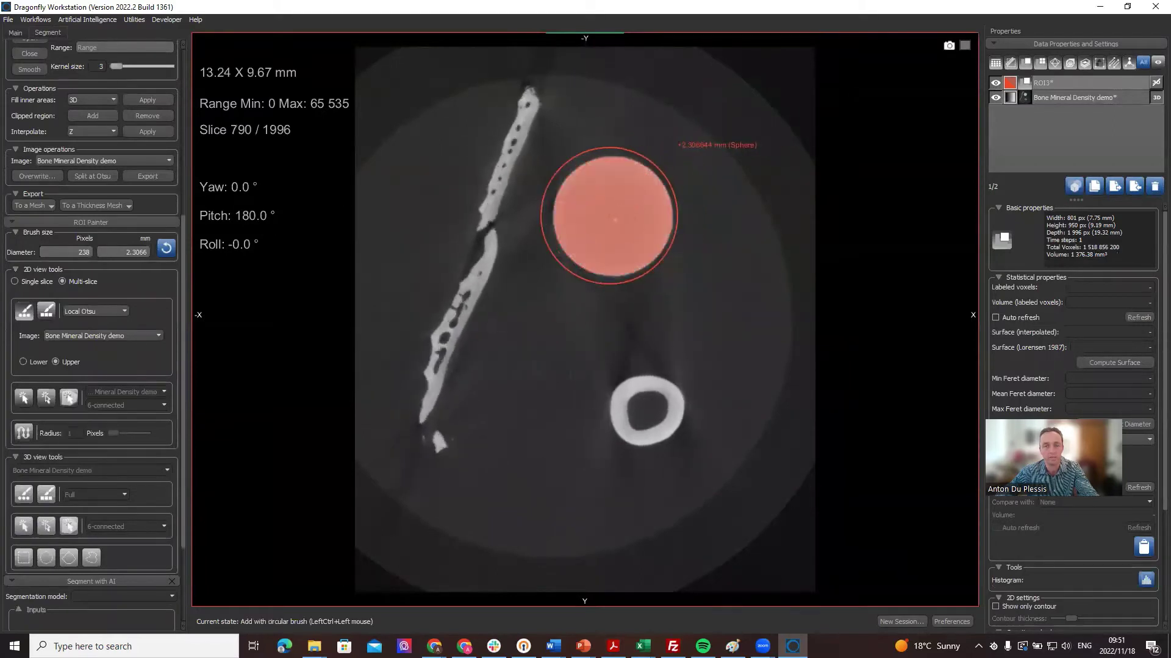
scroll(671, 208, "down", 18)
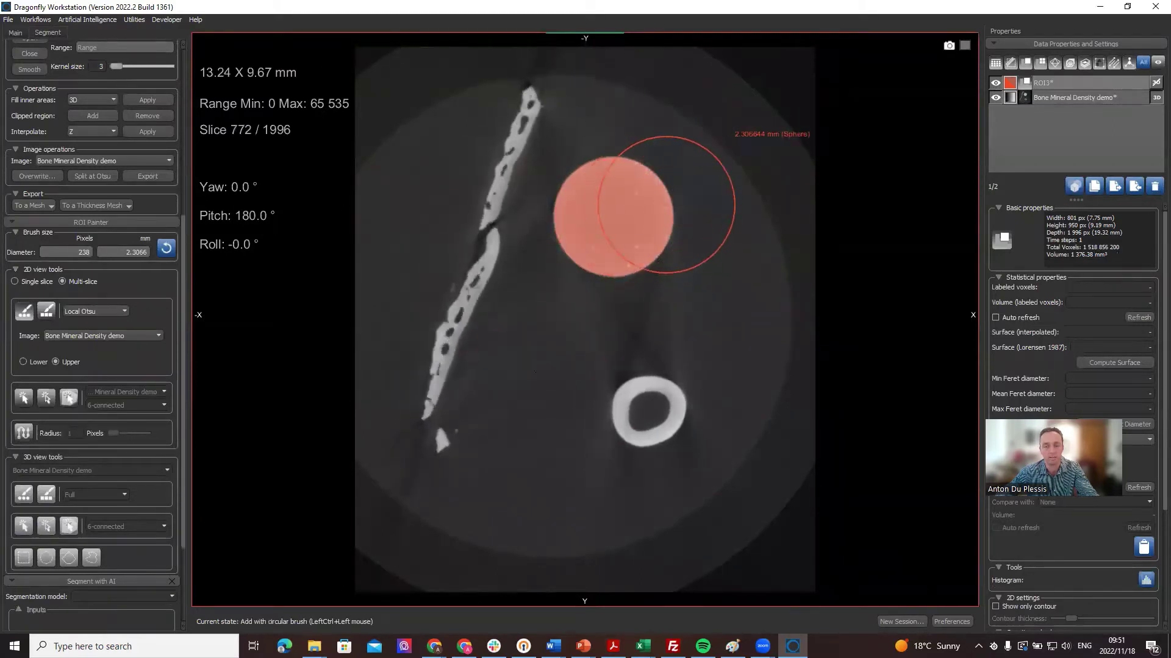
scroll(667, 205, "down", 10, "ctrl")
scroll(671, 206, "down", 20)
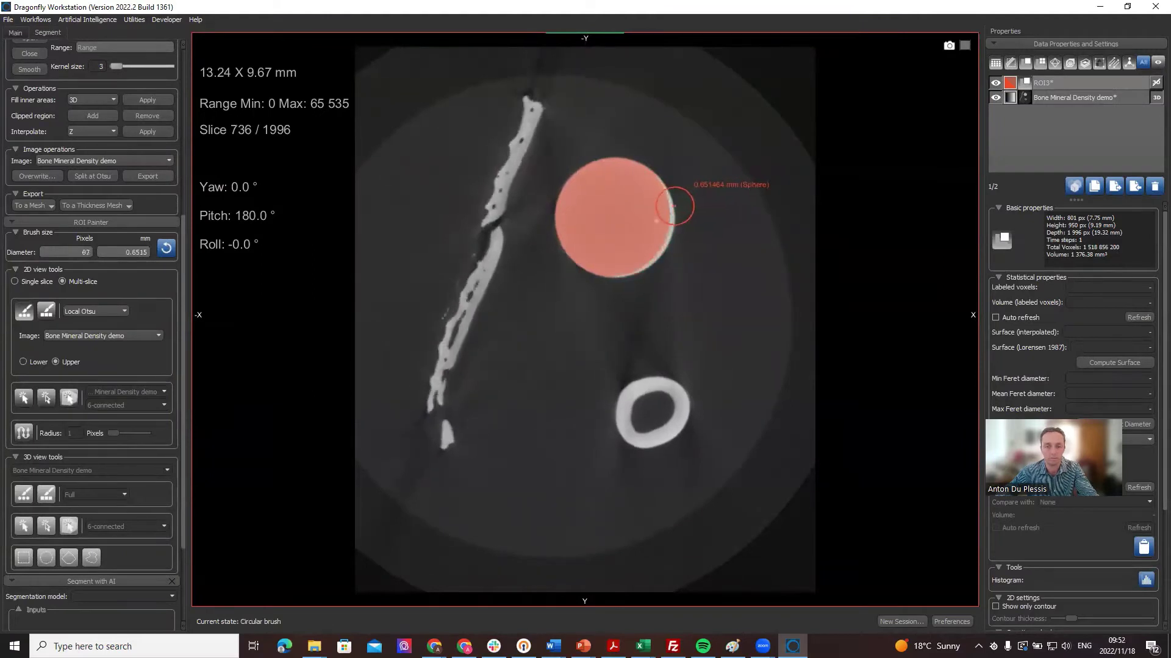
scroll(674, 206, "down", 4)
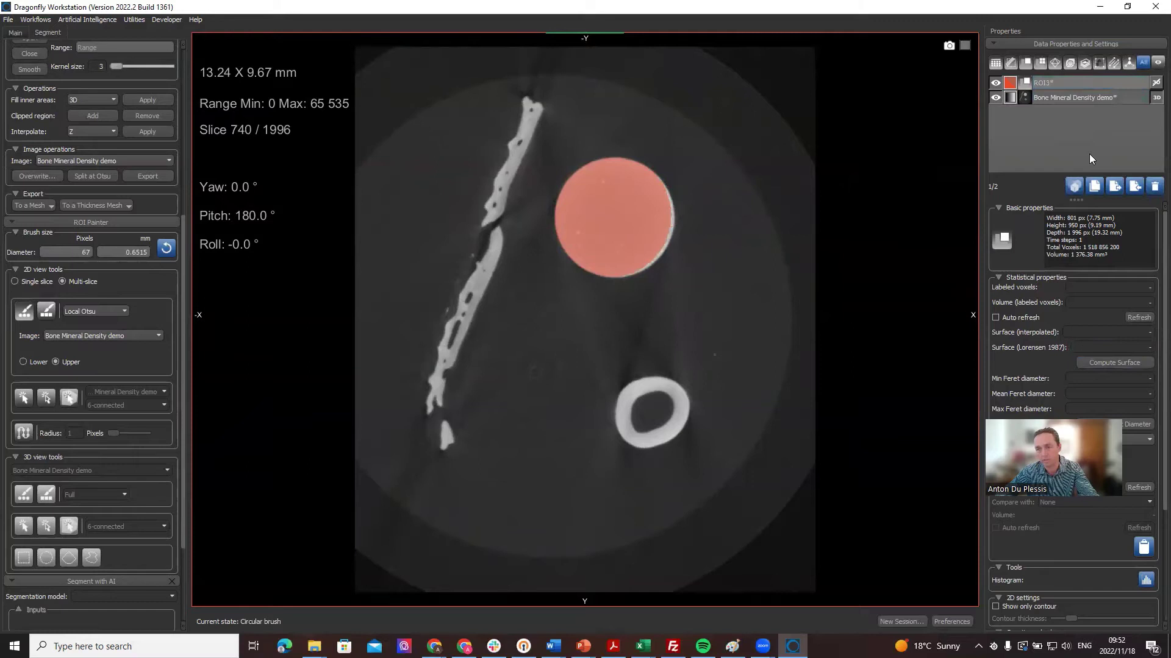
- Refresh the ROI's voxel count and volume, then read its histogram mean of 45 292.62
left_click(1140, 318)
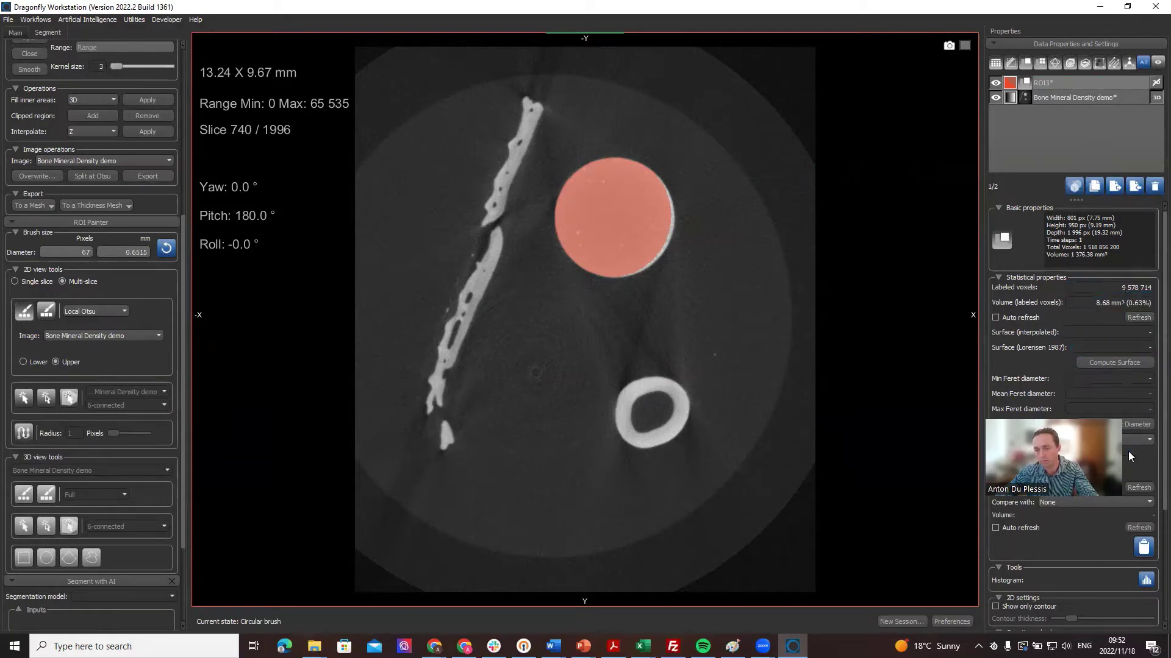
left_click(1145, 584)
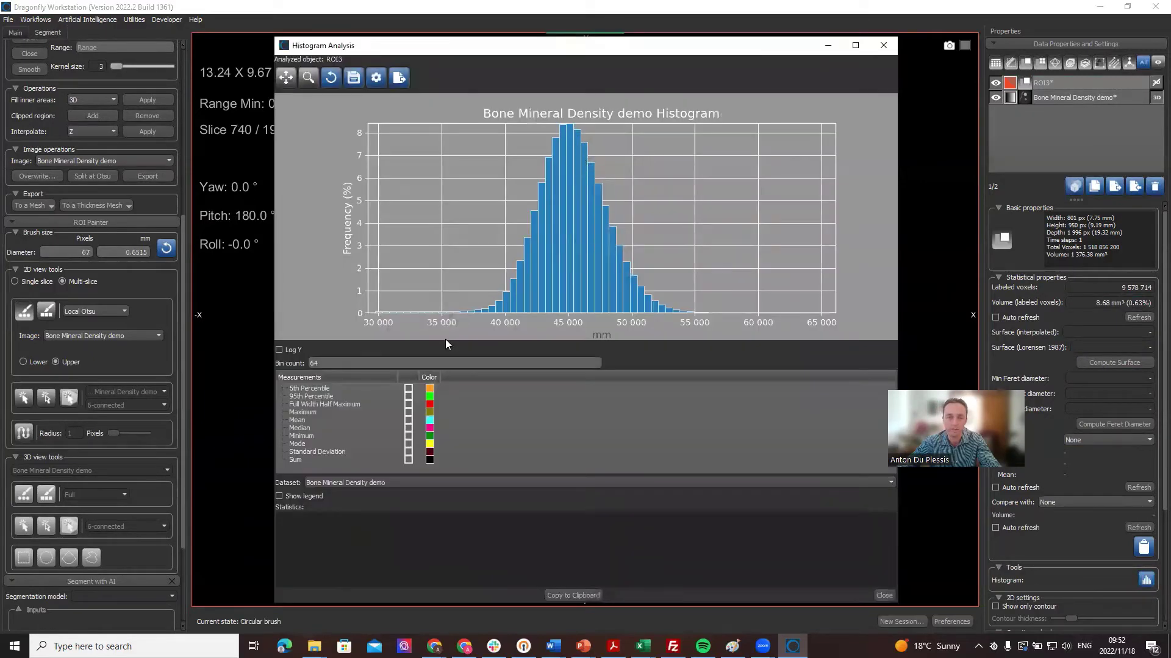
left_click(355, 420)
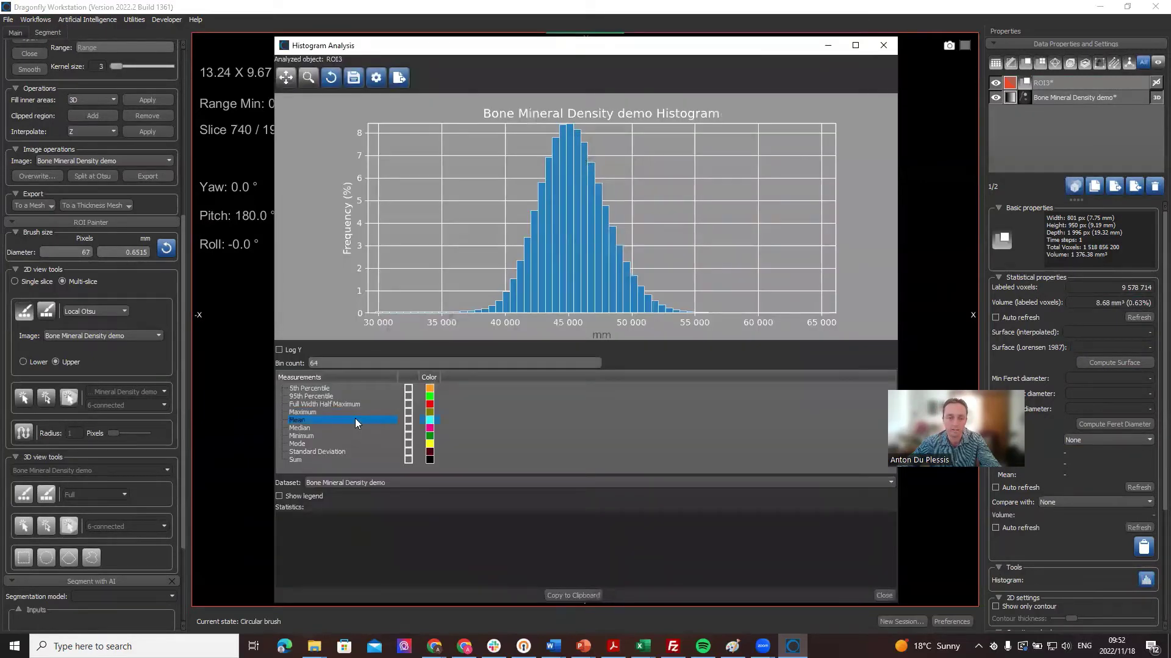
left_click(408, 420)
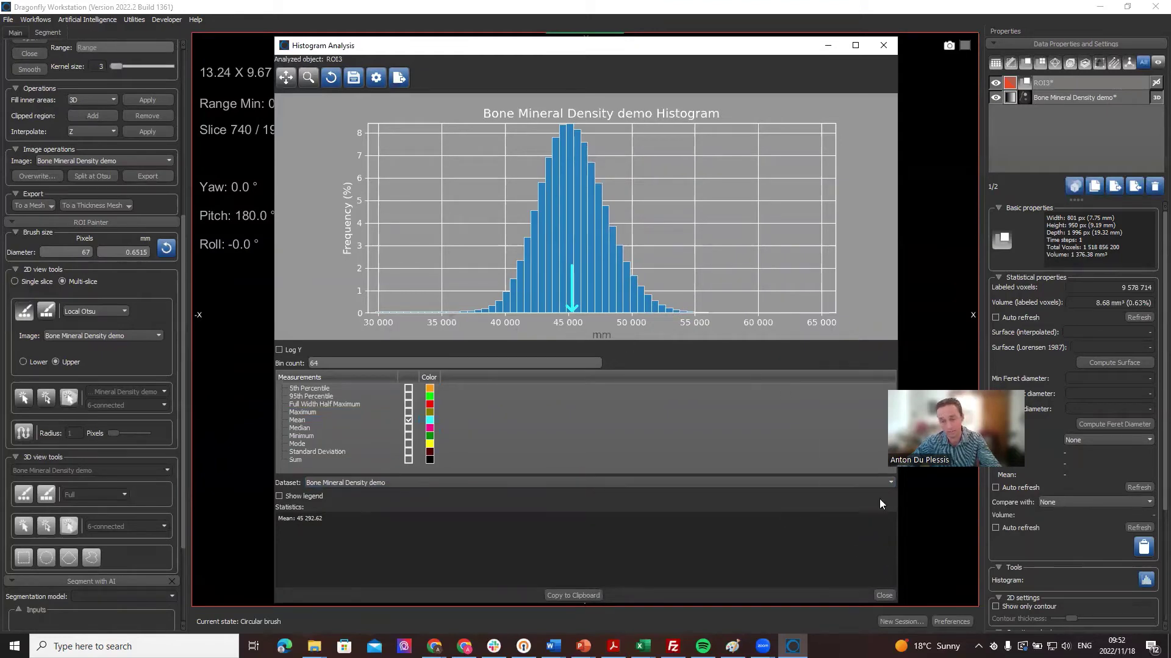
left_click(884, 595)
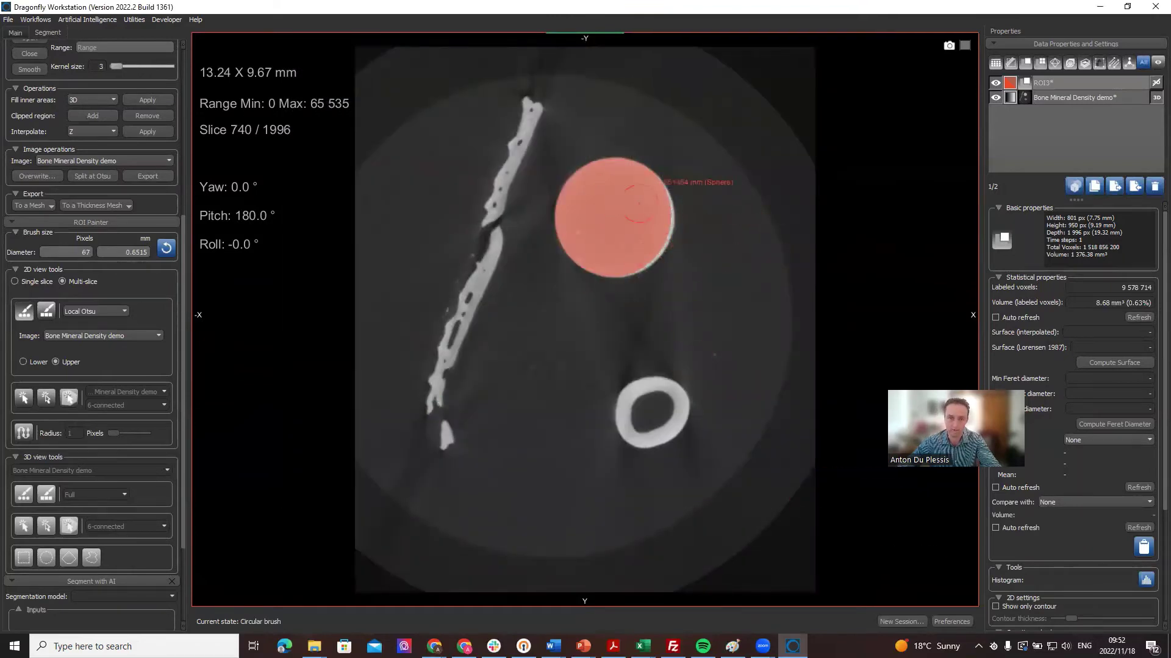
- Hide ROI3 and open the Bone Mineral Density demo image's actions menu
left_click(996, 83)
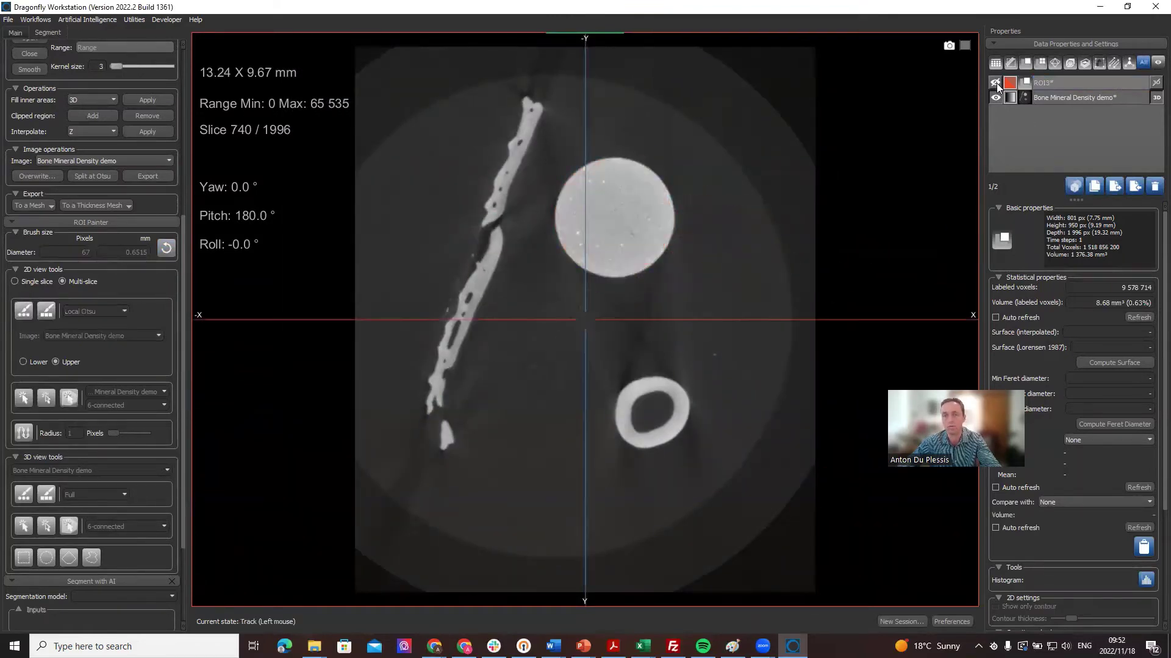
left_click(1042, 83)
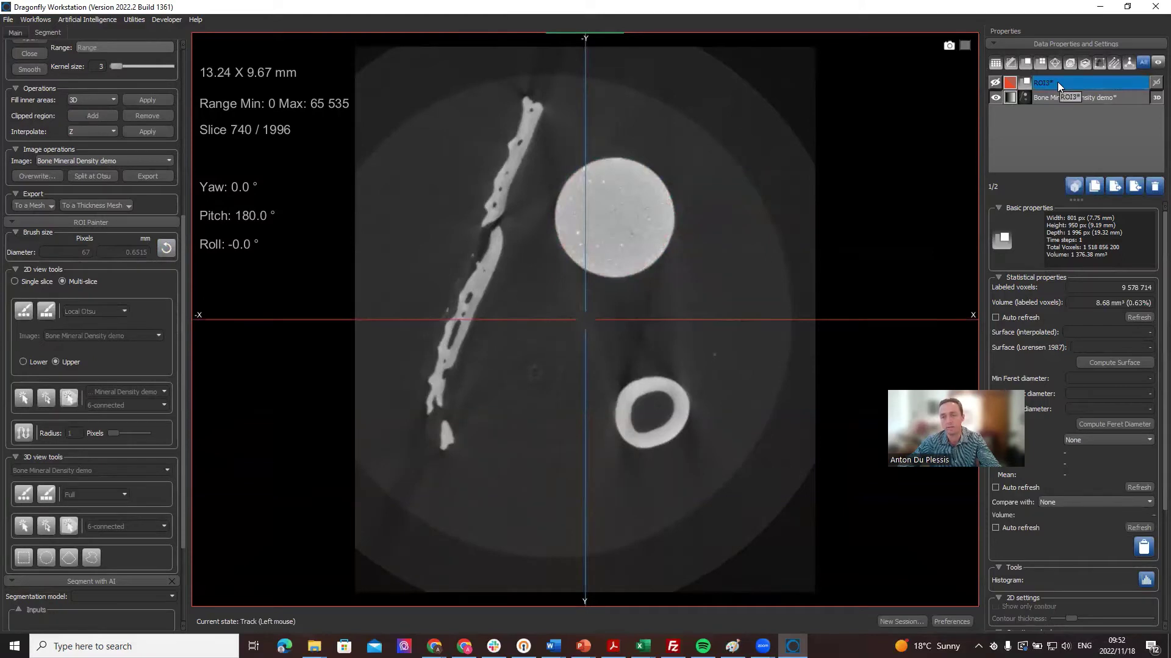
left_click(1057, 97)
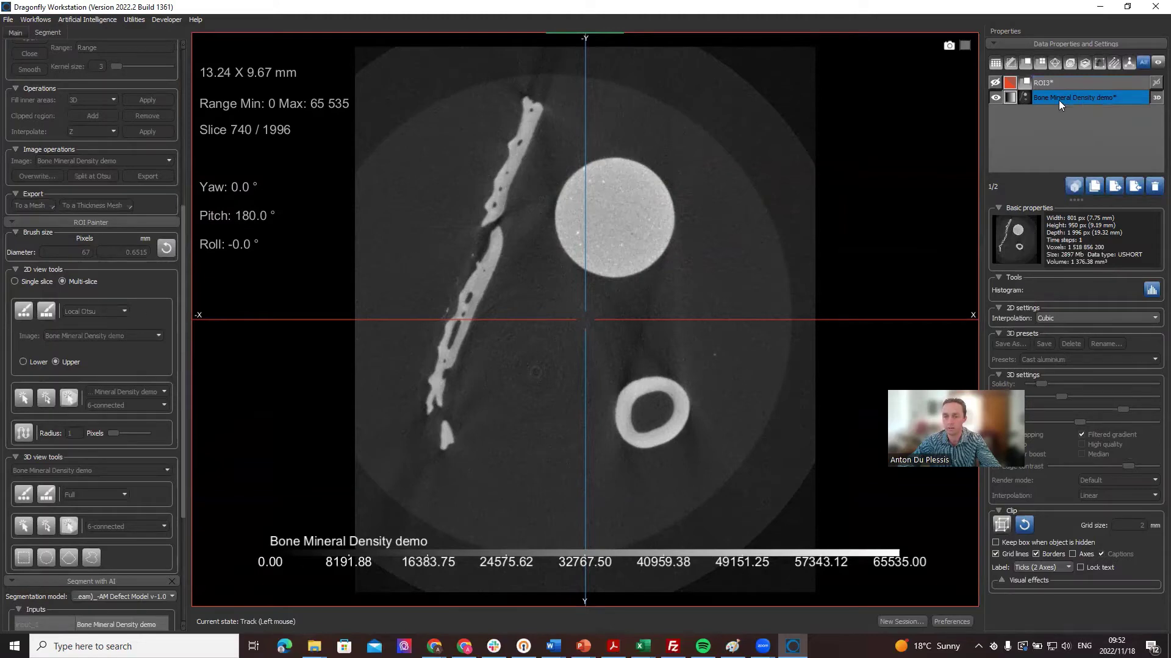
right_click(1058, 100)
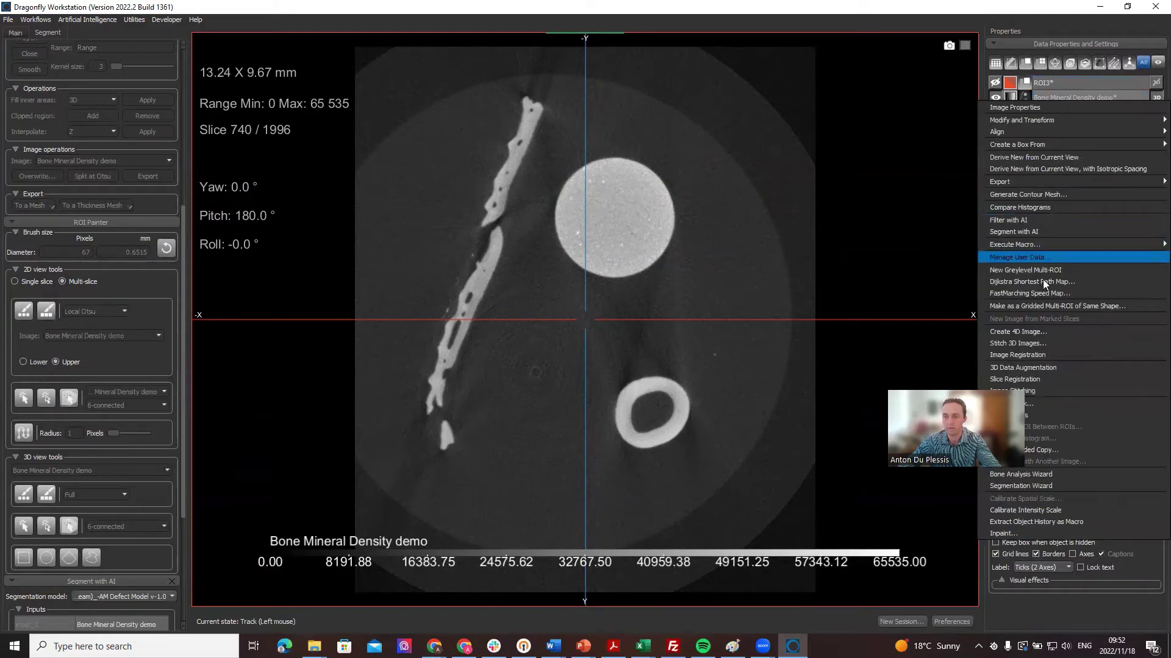
- Open Intensity Calibration, set the dimension unit to Bone Mineral Density and select the Air row
left_click(1039, 509)
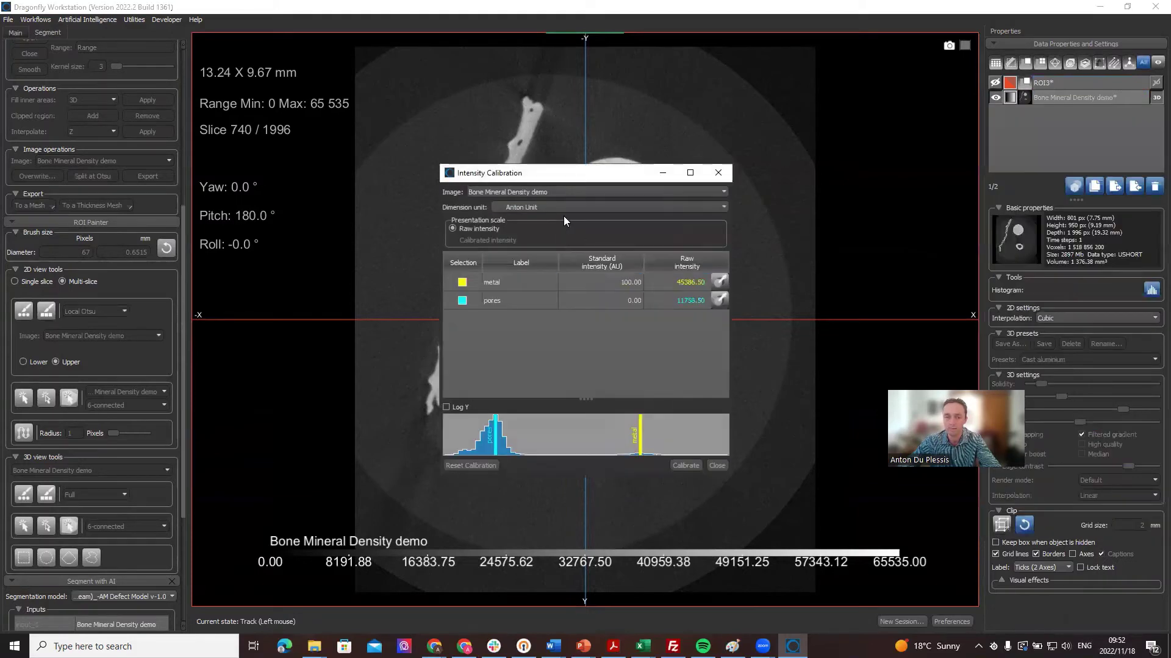
left_click(524, 208)
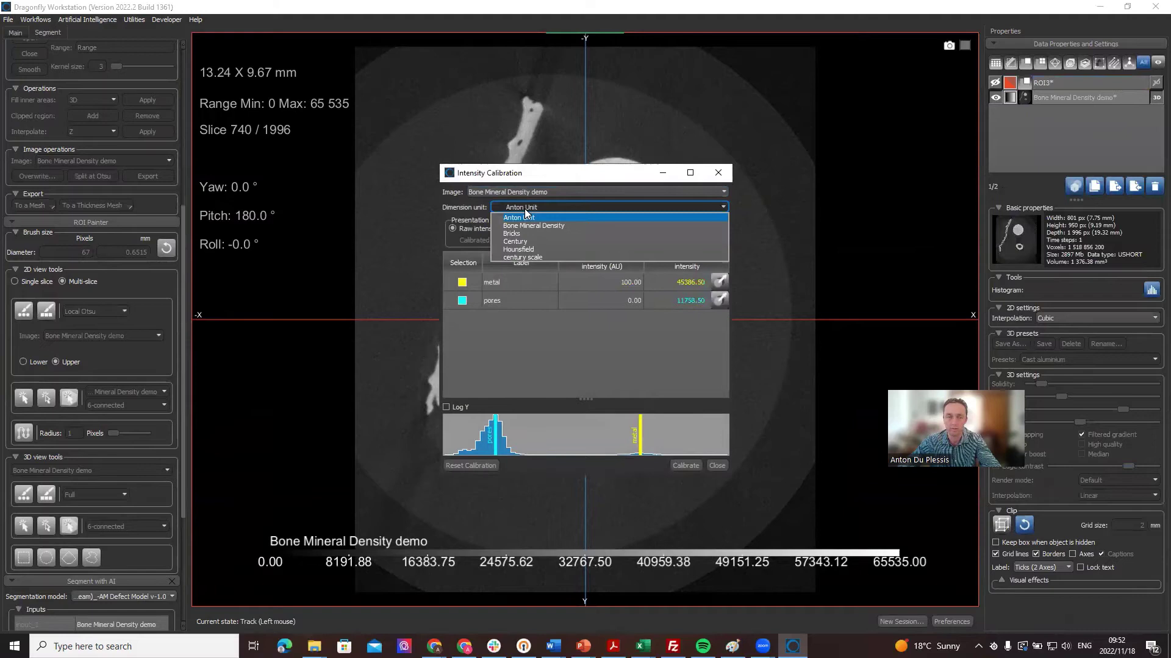
left_click(562, 226)
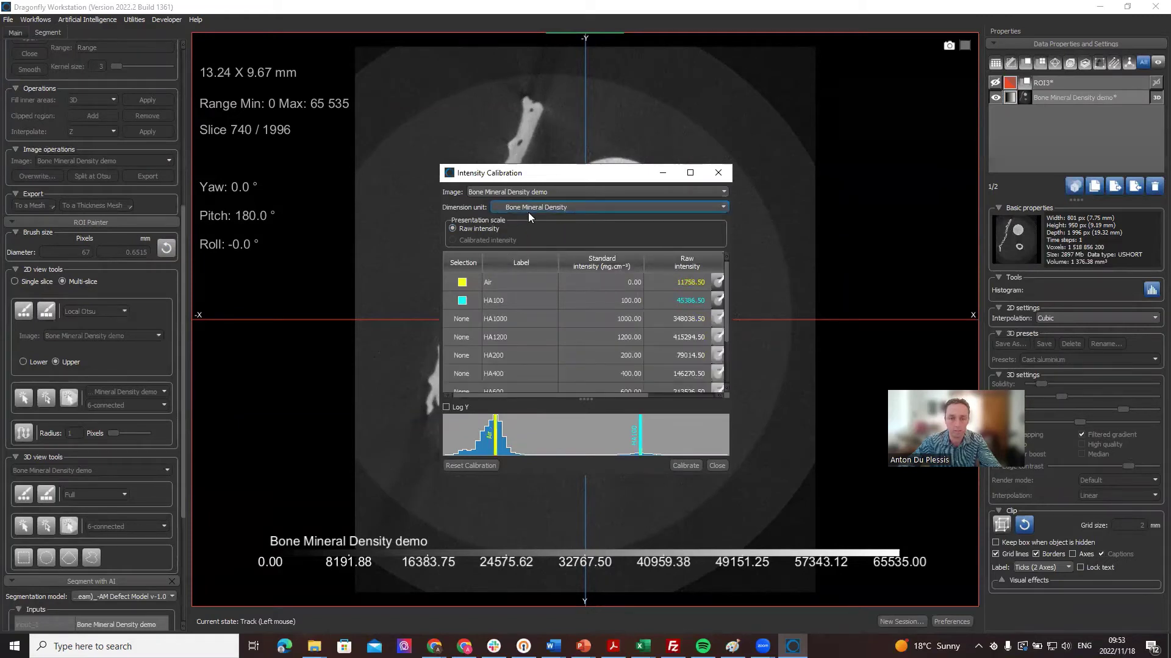
left_click(500, 299)
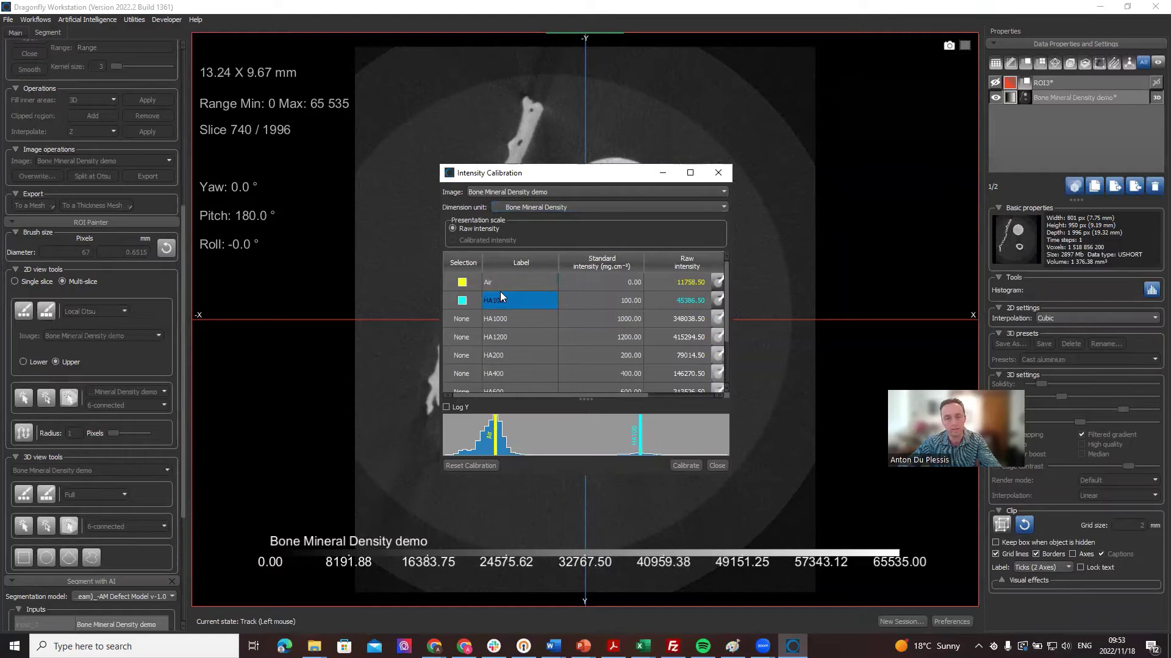
key("Up")
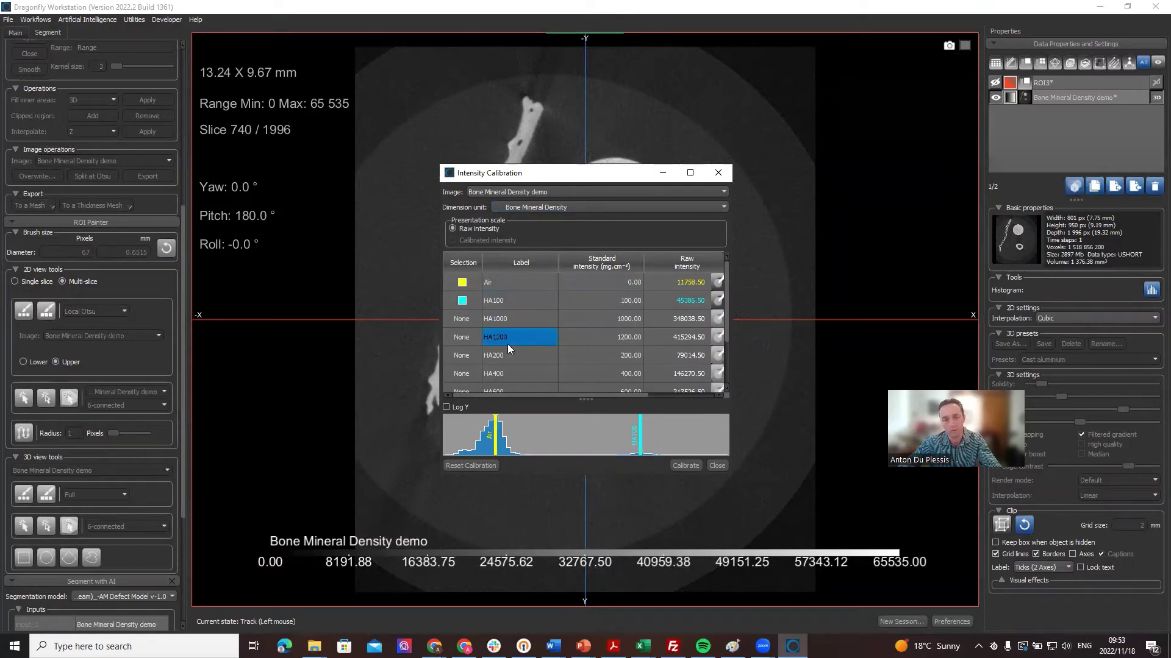
- Make HA1200 the second reference with a raw intensity of 45000
left_click(465, 340)
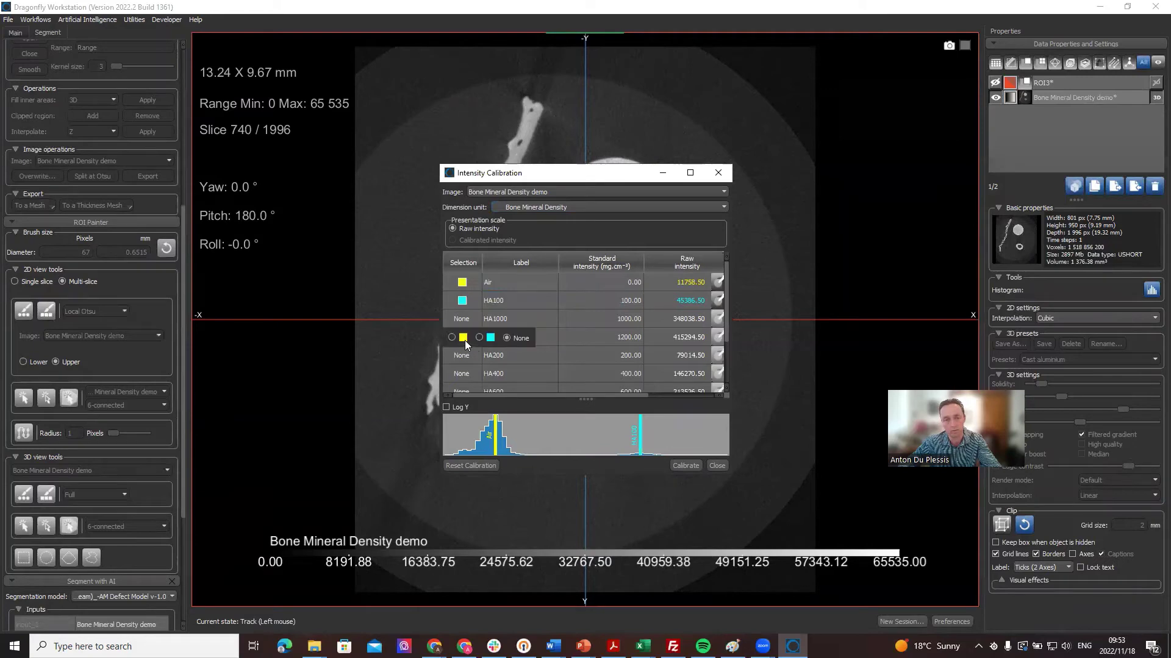
left_click(480, 338)
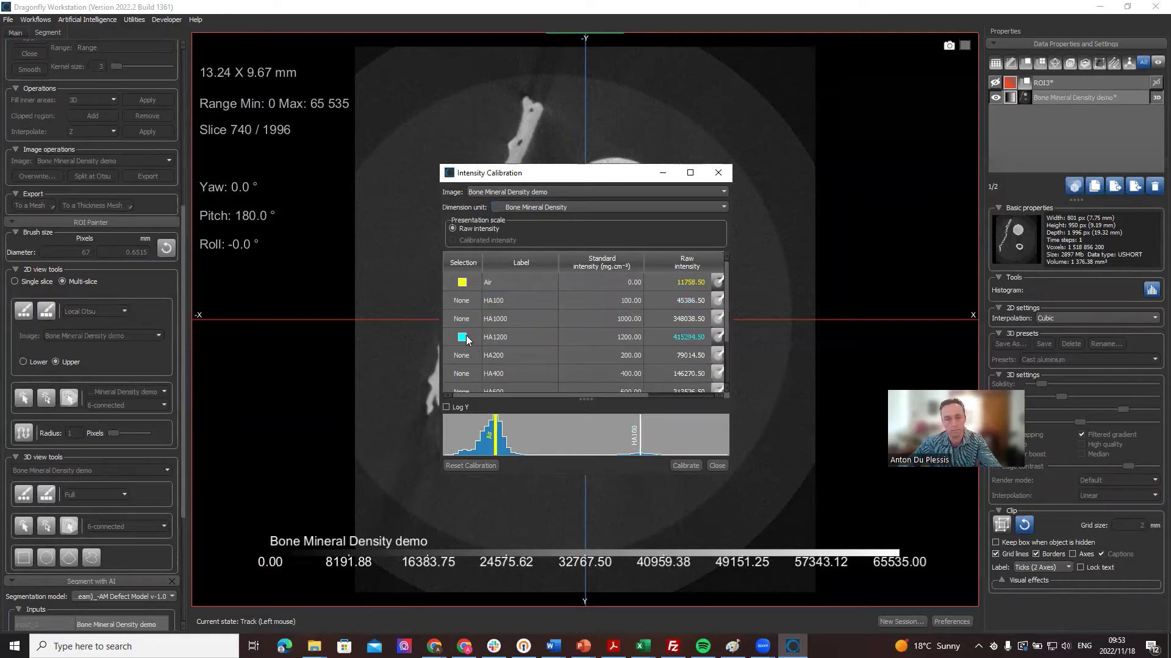
double_click(677, 338)
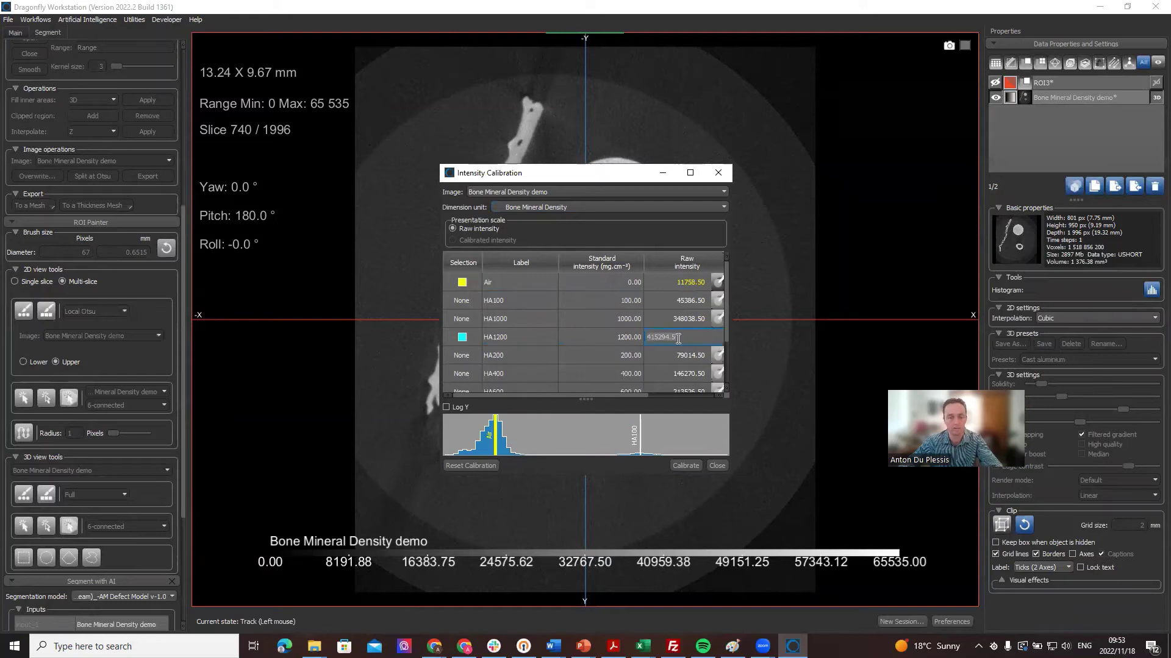
type("45000")
key("Return")
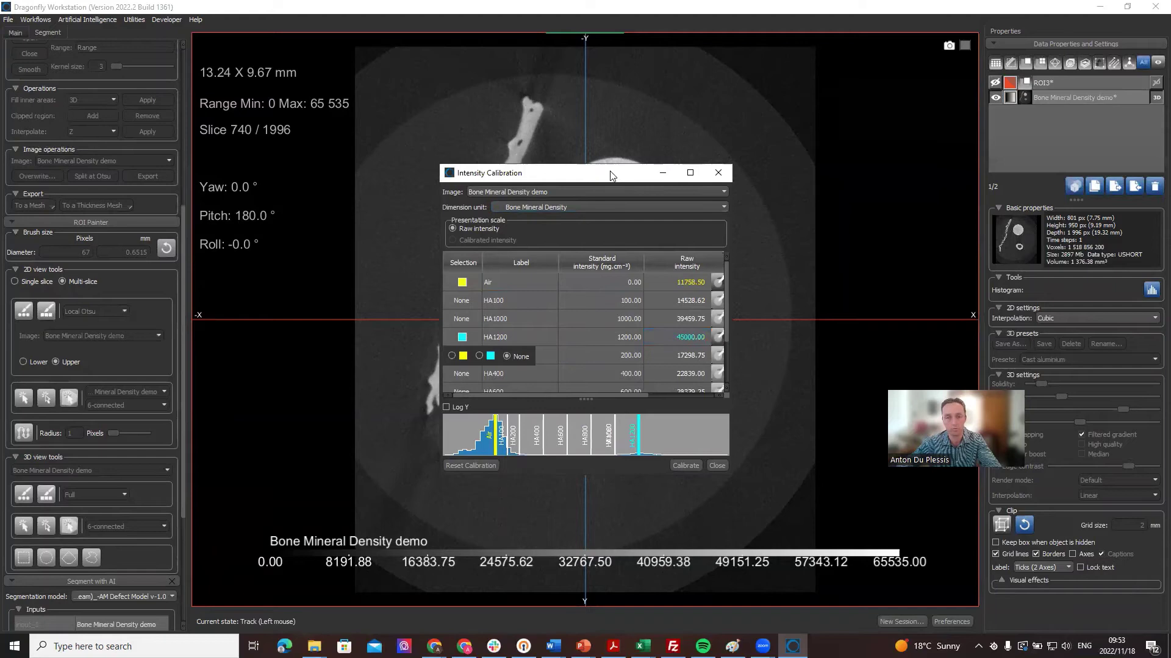
- Move the calibration window aside and start probing HA1200's raw intensity on the slice
left_click_drag(611, 174, 928, 86)
left_click(1035, 250)
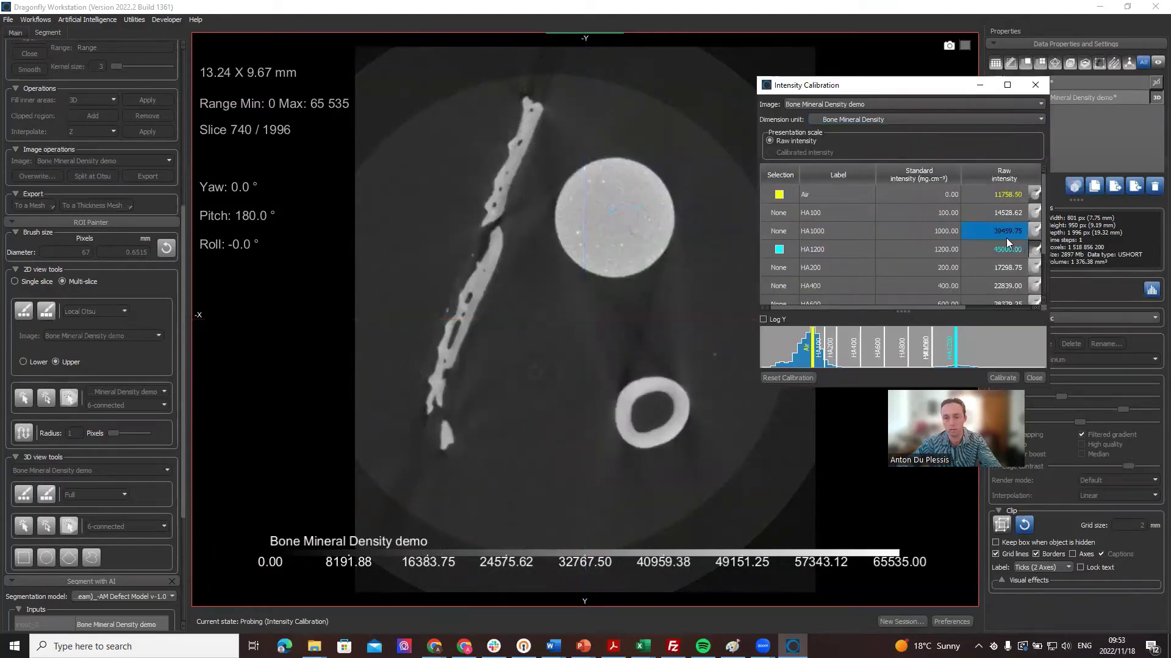
left_click(1034, 253)
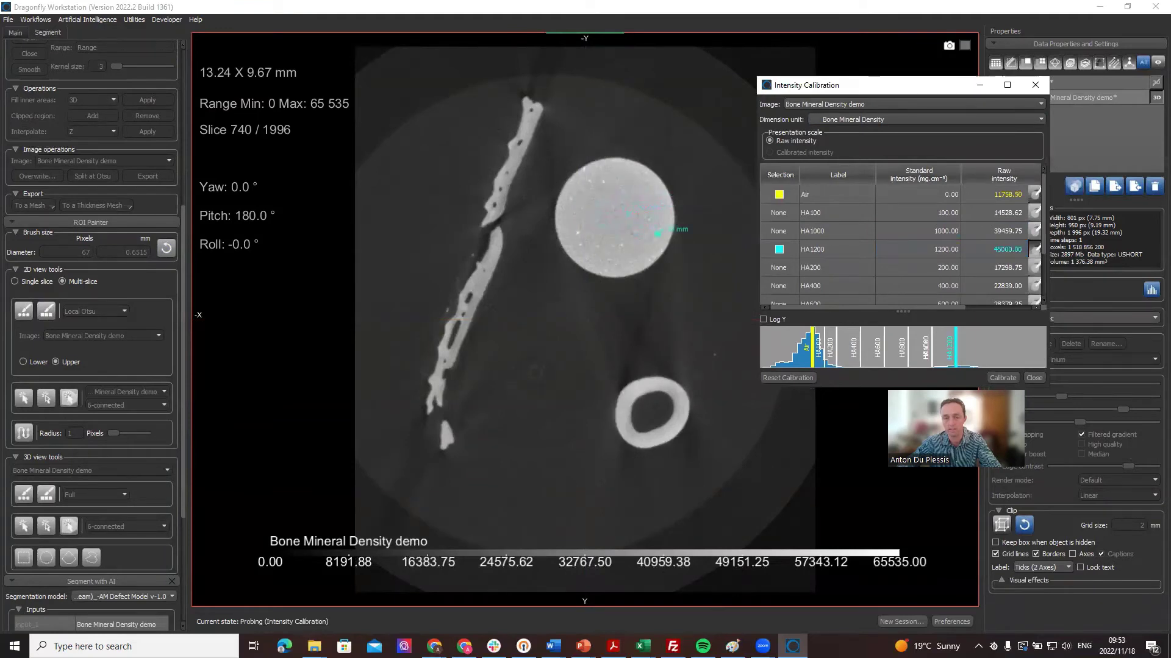
- Open Preferences and filter Configurable Actions by 'calibrat'
left_click(953, 622)
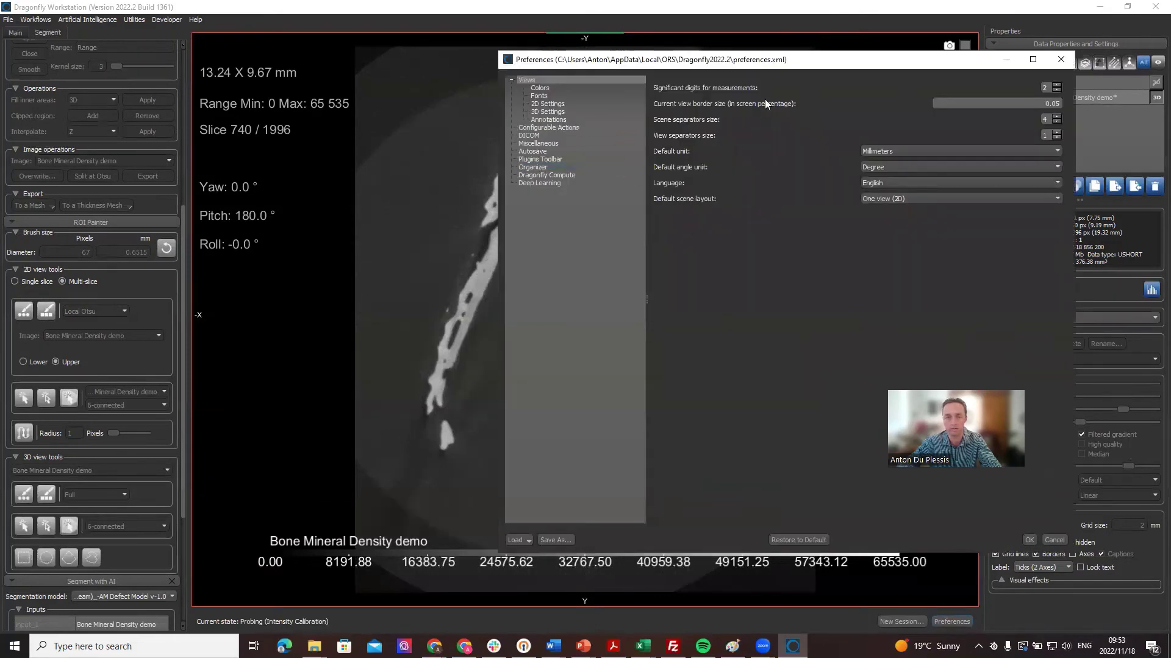
left_click_drag(822, 66, 671, 65)
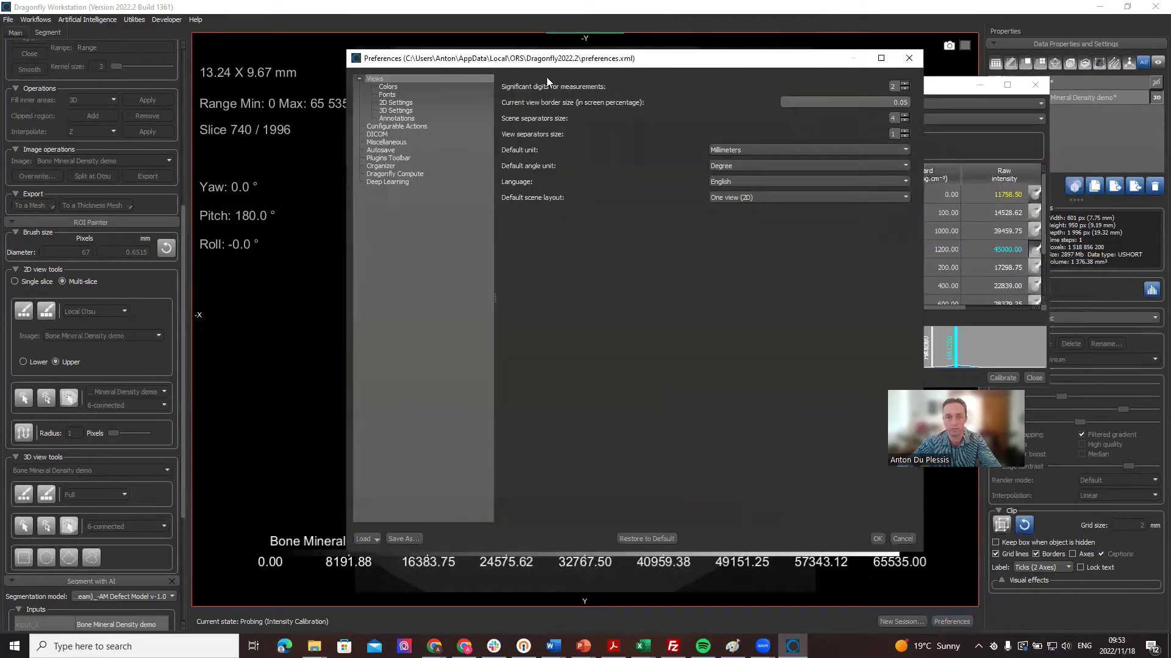
left_click(397, 126)
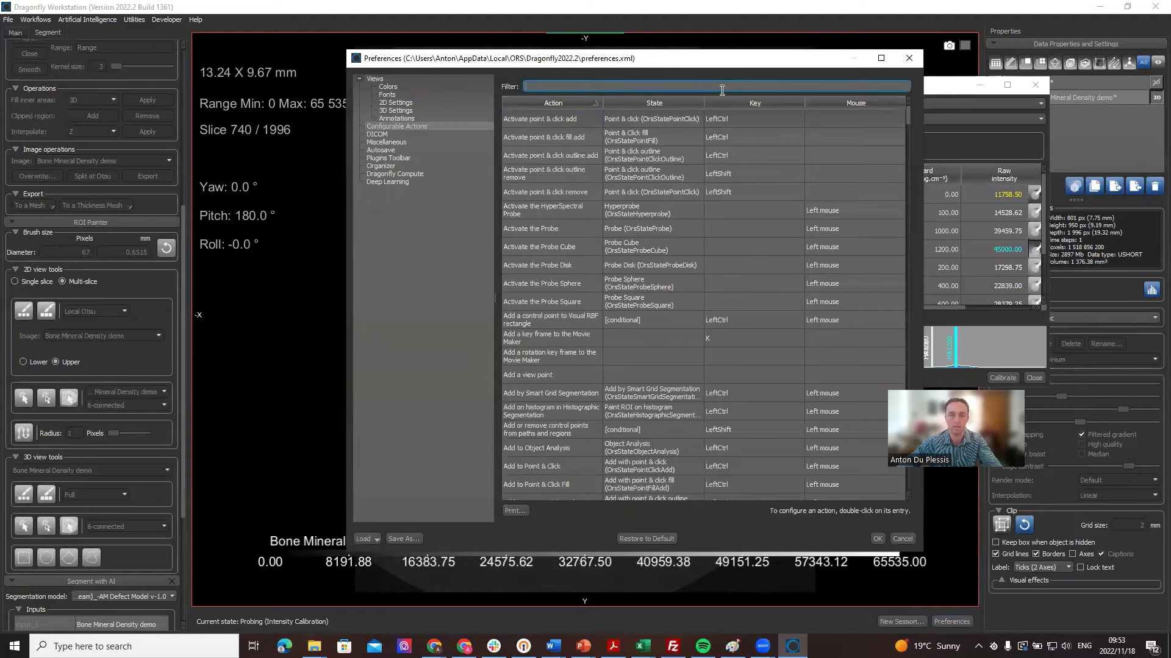
type("calibrat")
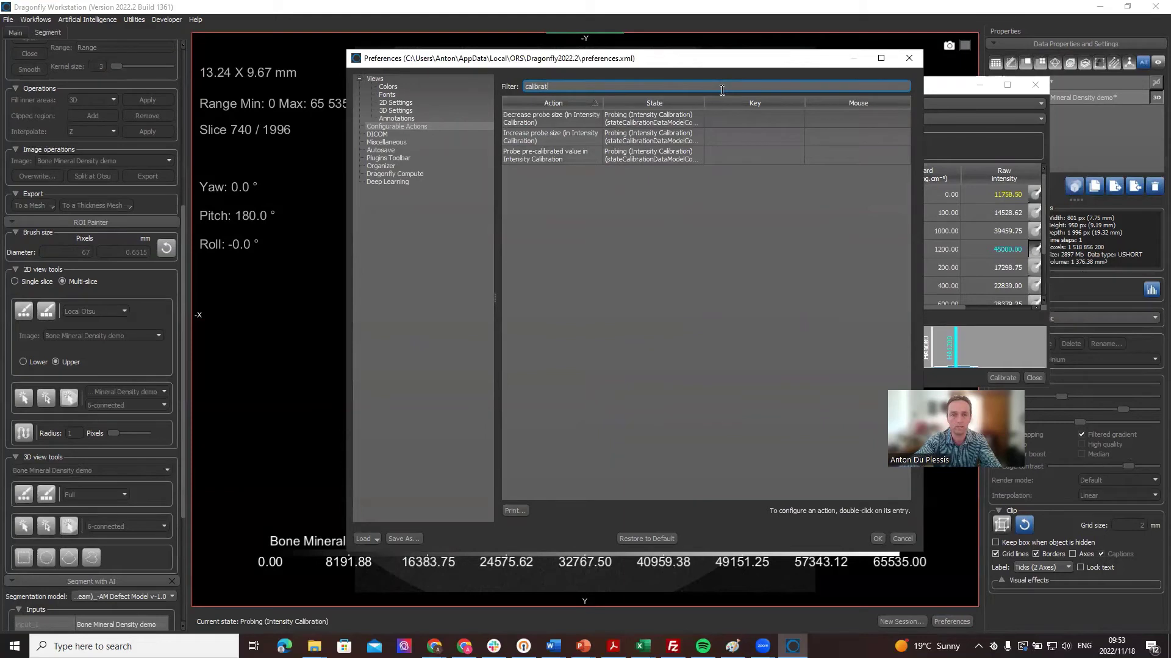
- Try assigning key and mouse bindings to 'Probe pre-calibrated value in Intensity Calibration'
left_click(562, 158)
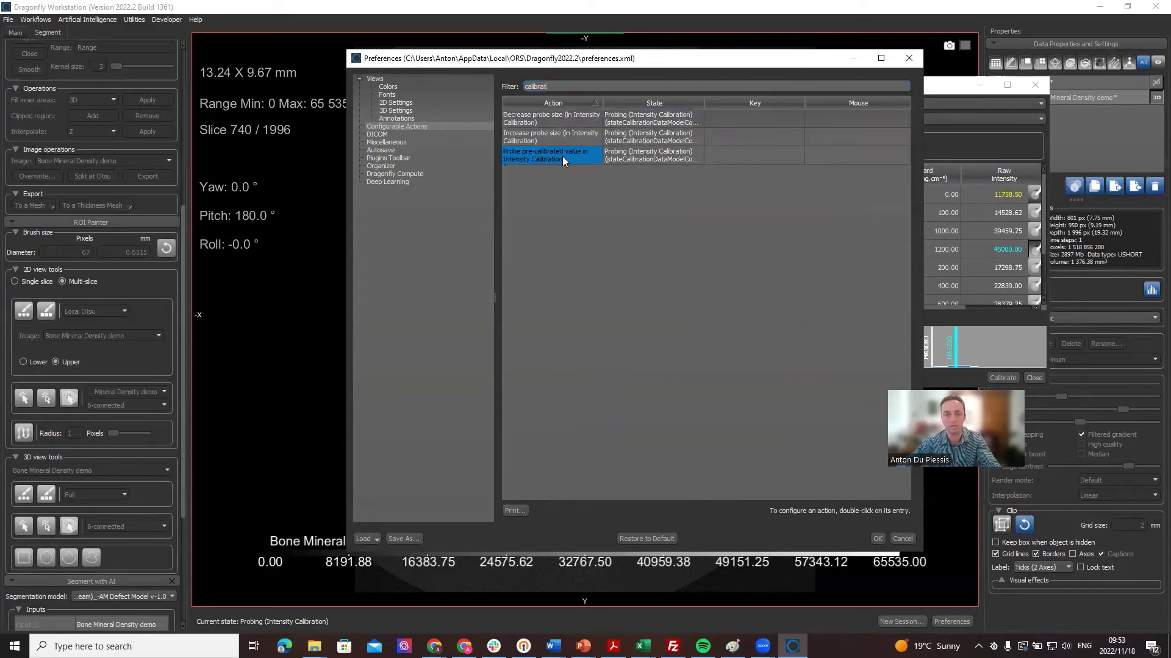
left_click(736, 157)
left_click(545, 156)
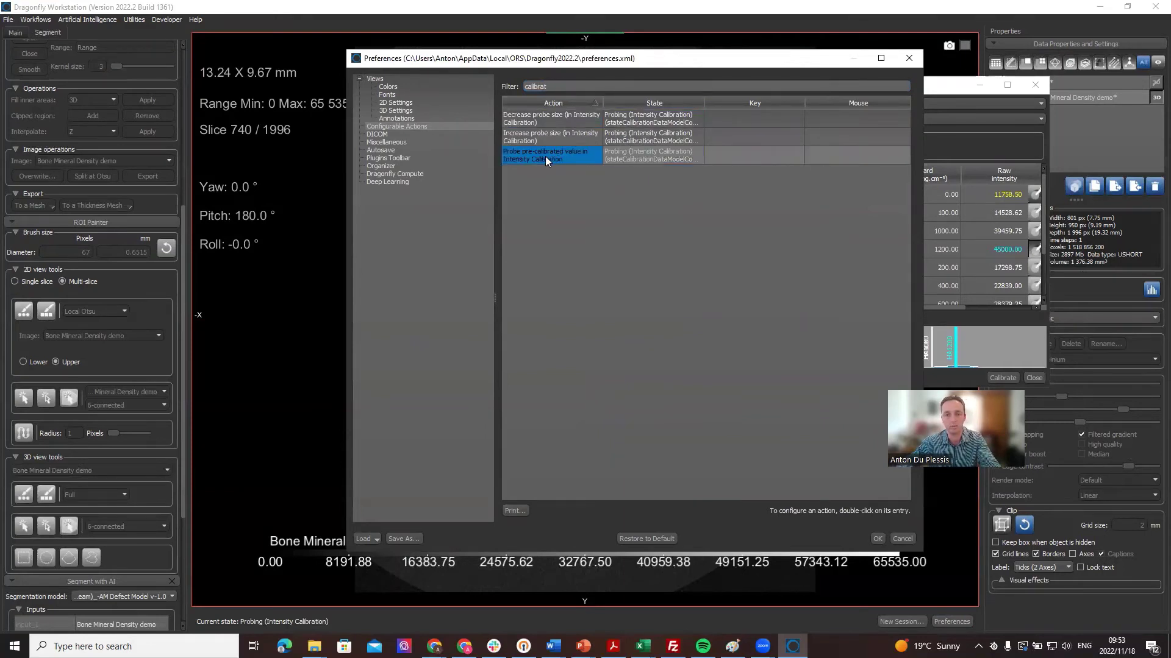
left_click(751, 156)
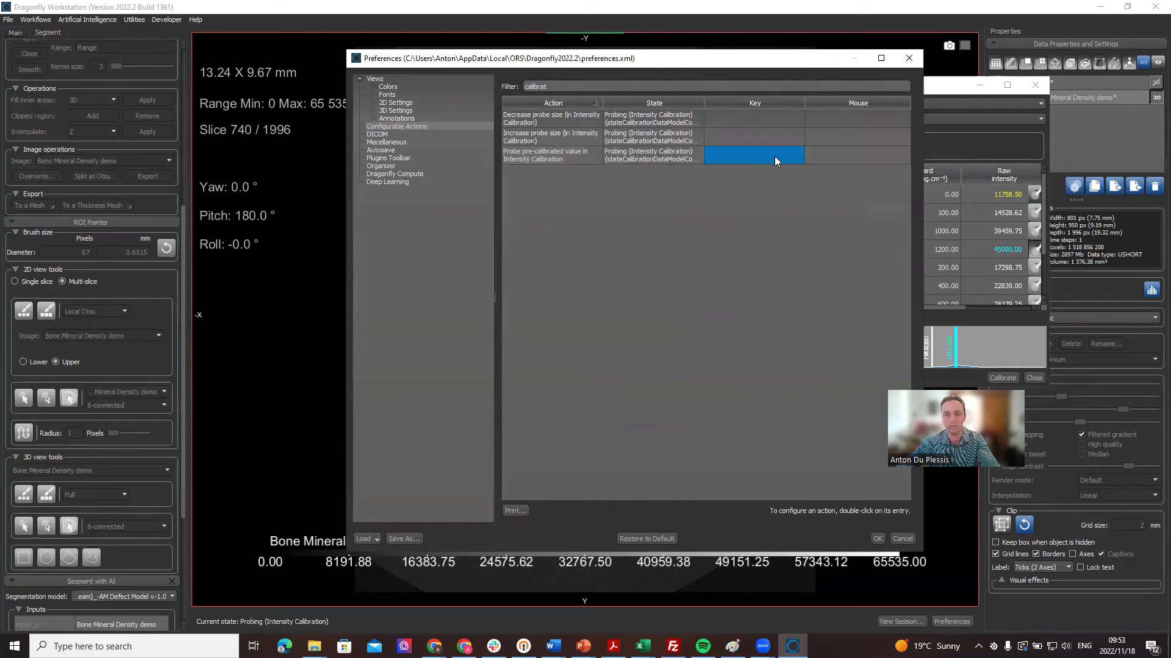
left_click(589, 150)
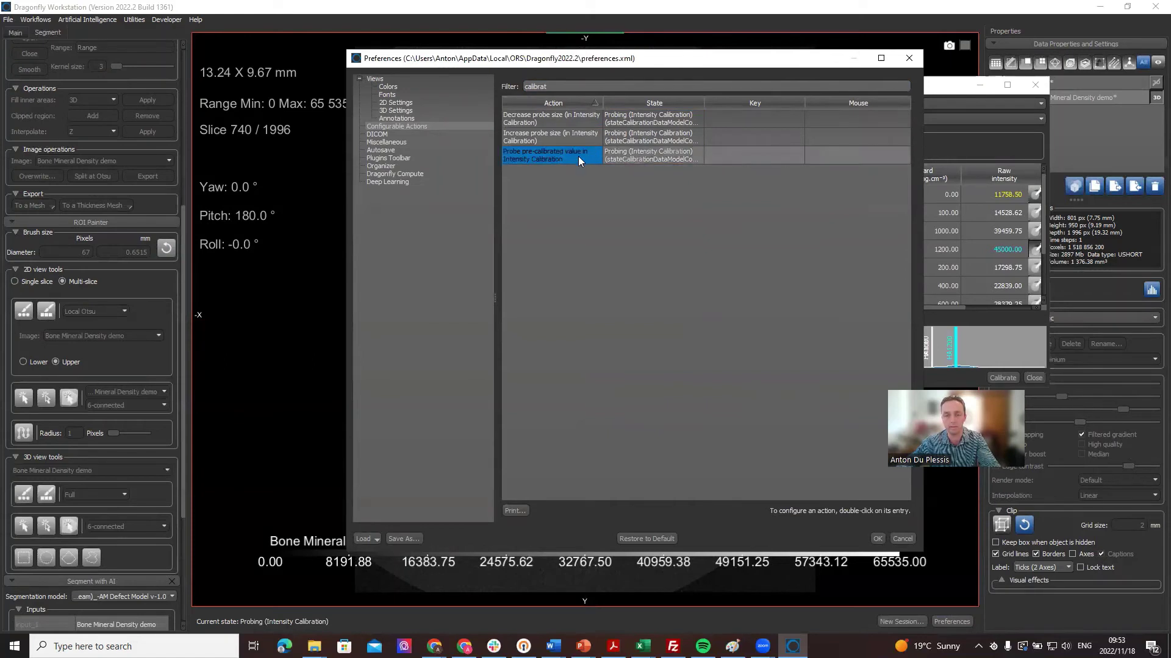
left_click(731, 160)
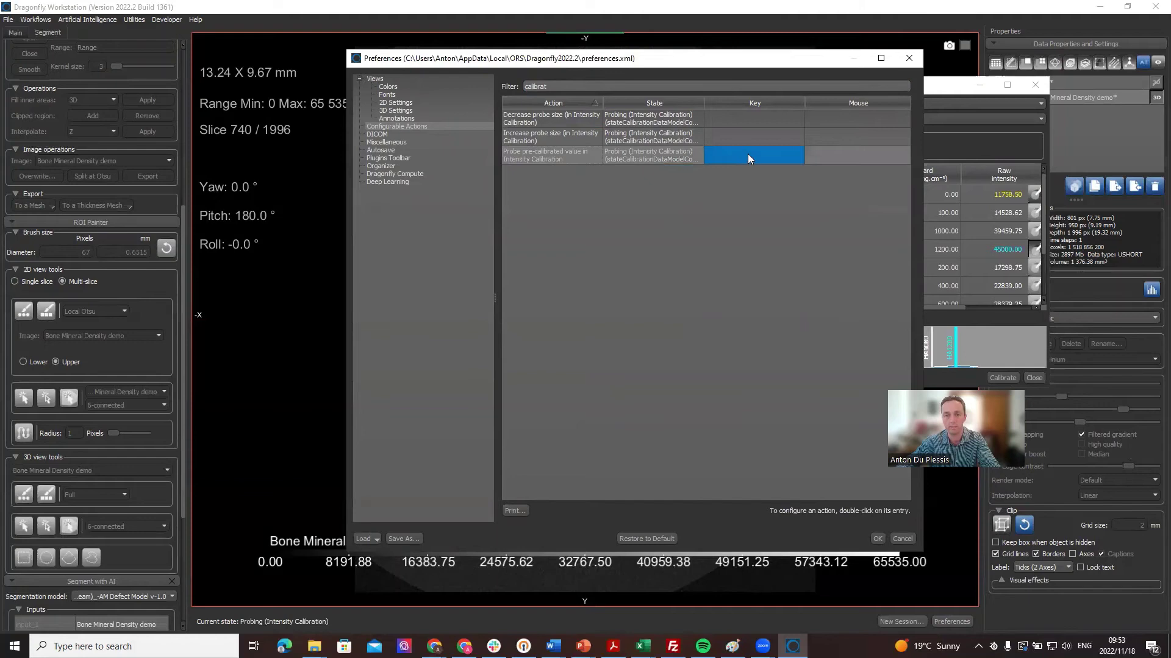
left_click(840, 163)
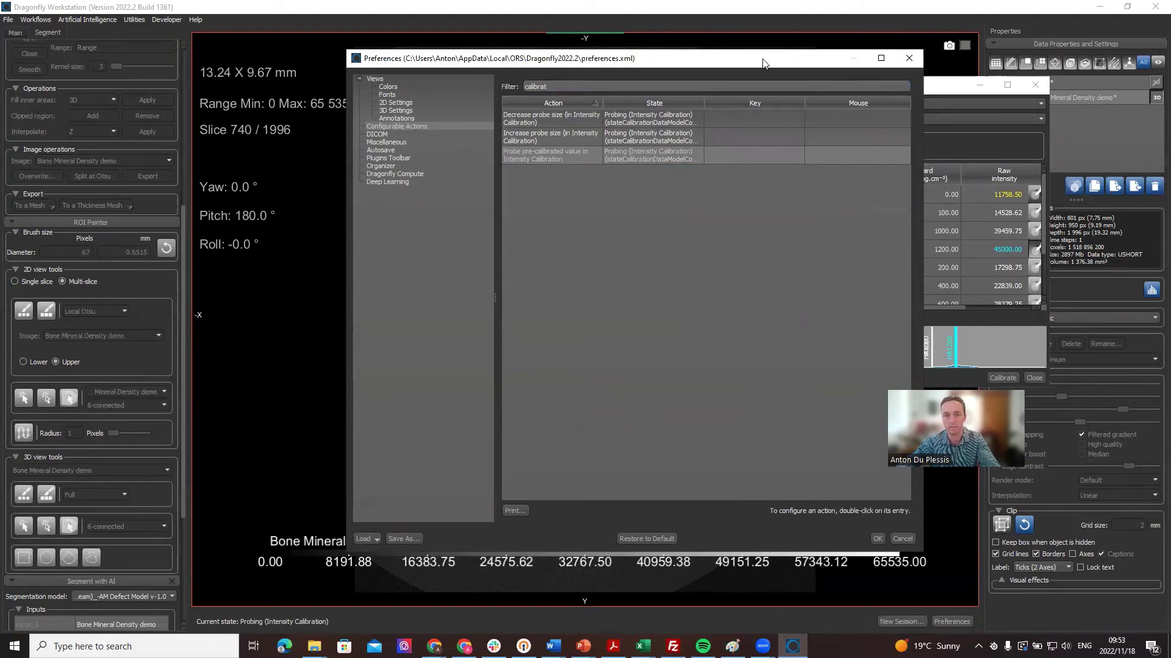
left_click_drag(763, 61, 657, 58)
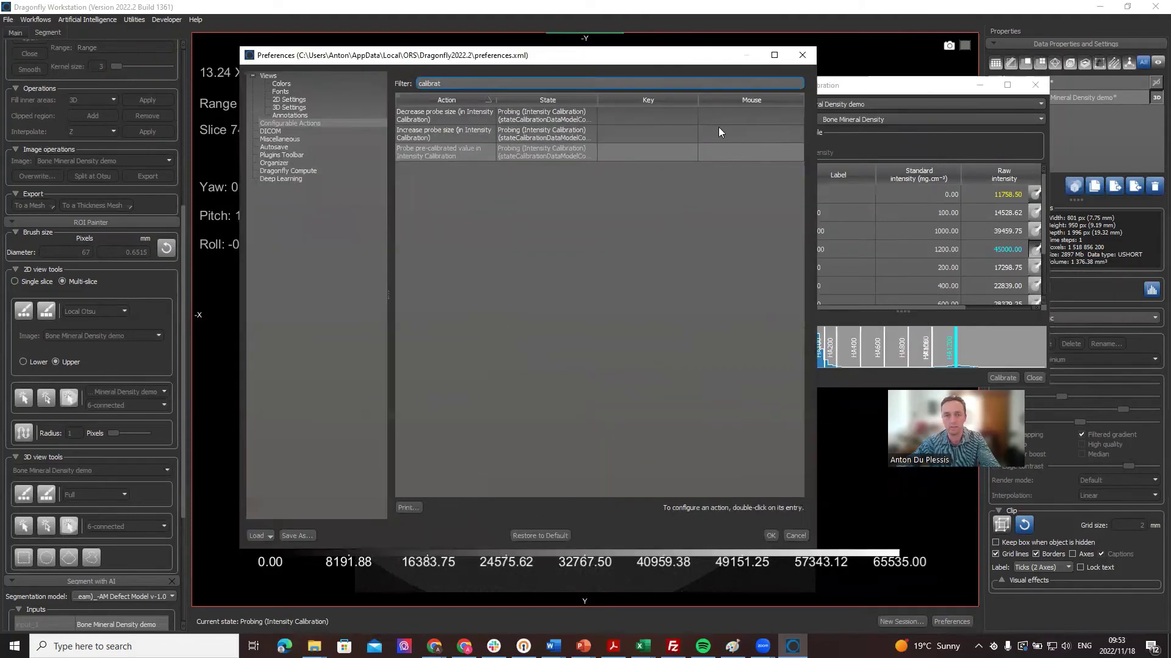
- Cancel Preferences, probe the bright phantom circle, and apply the Air/HA1200 calibration in mg.cm⁻³
left_click(796, 536)
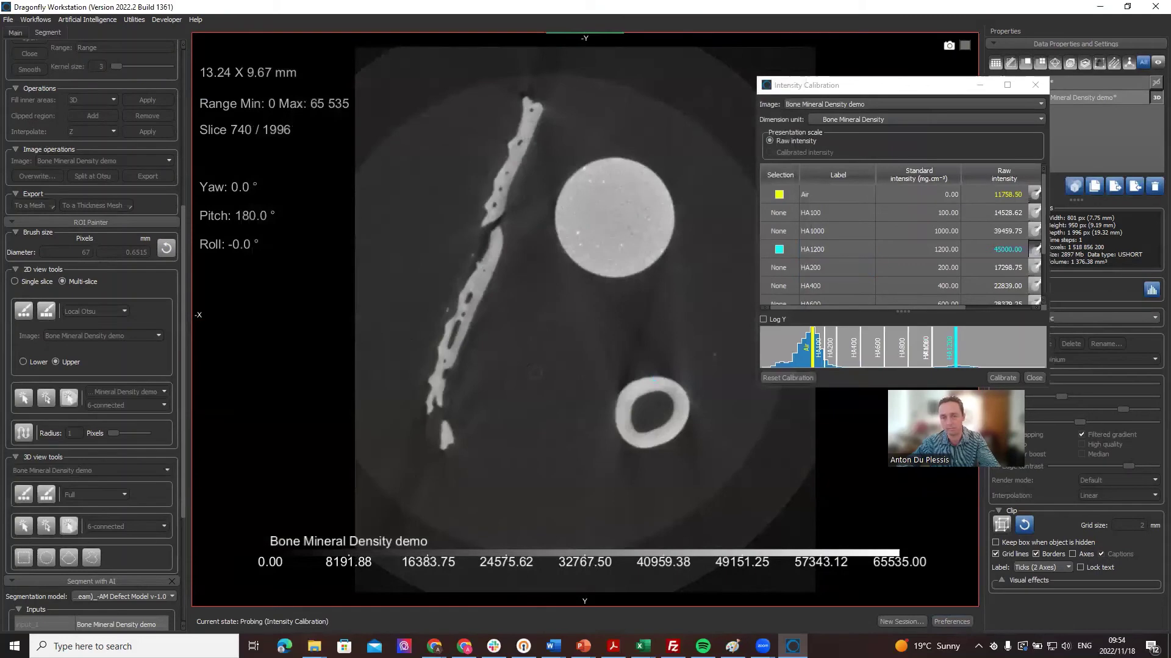
left_click_drag(656, 214, 605, 216)
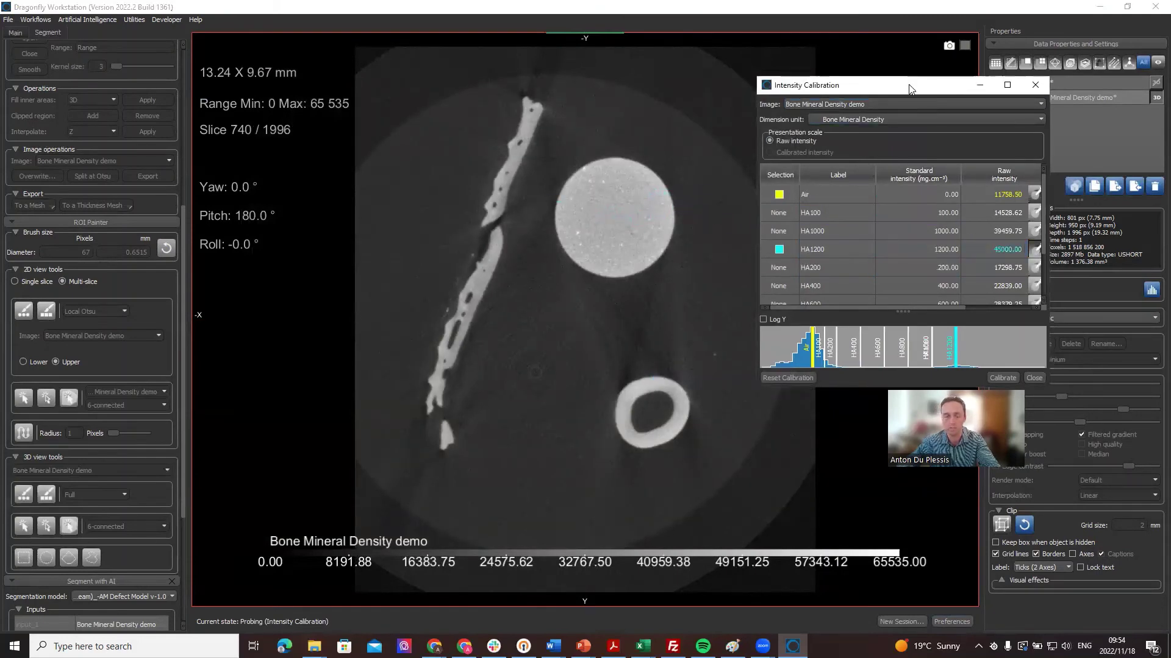
left_click_drag(910, 90, 701, 68)
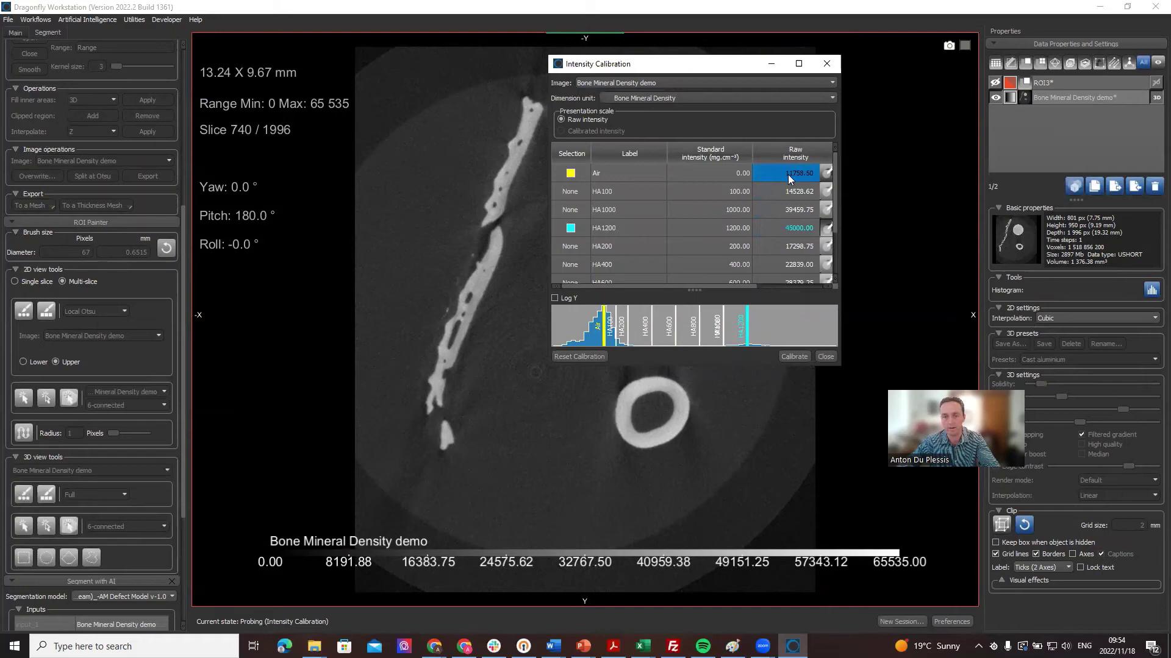
left_click(794, 356)
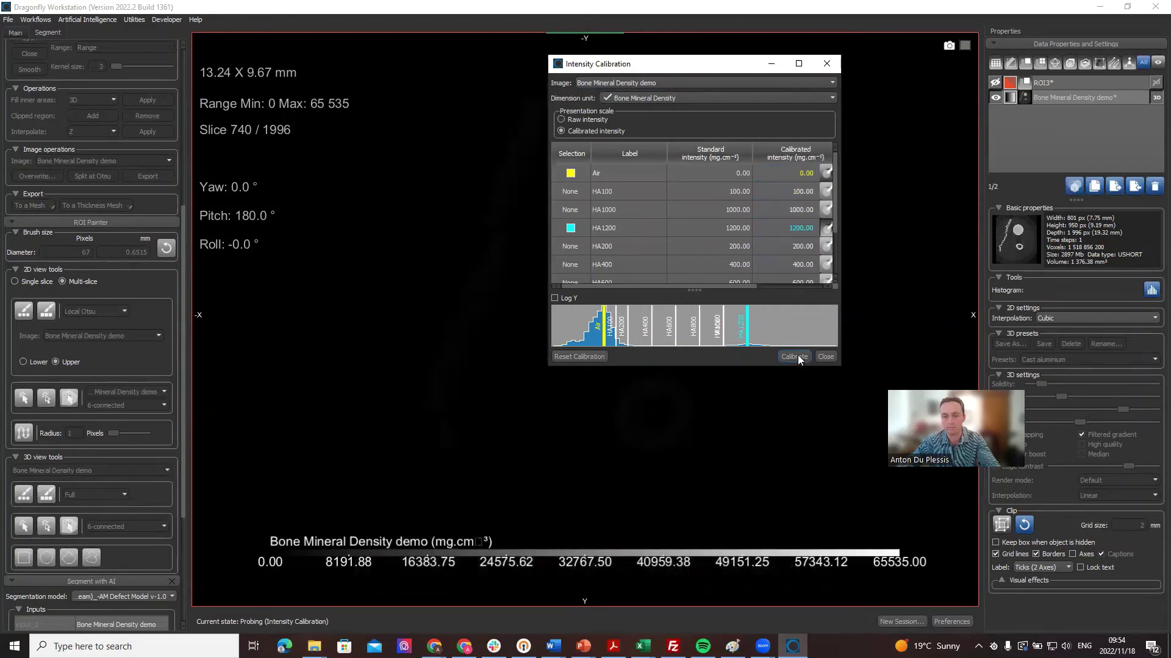
left_click(827, 357)
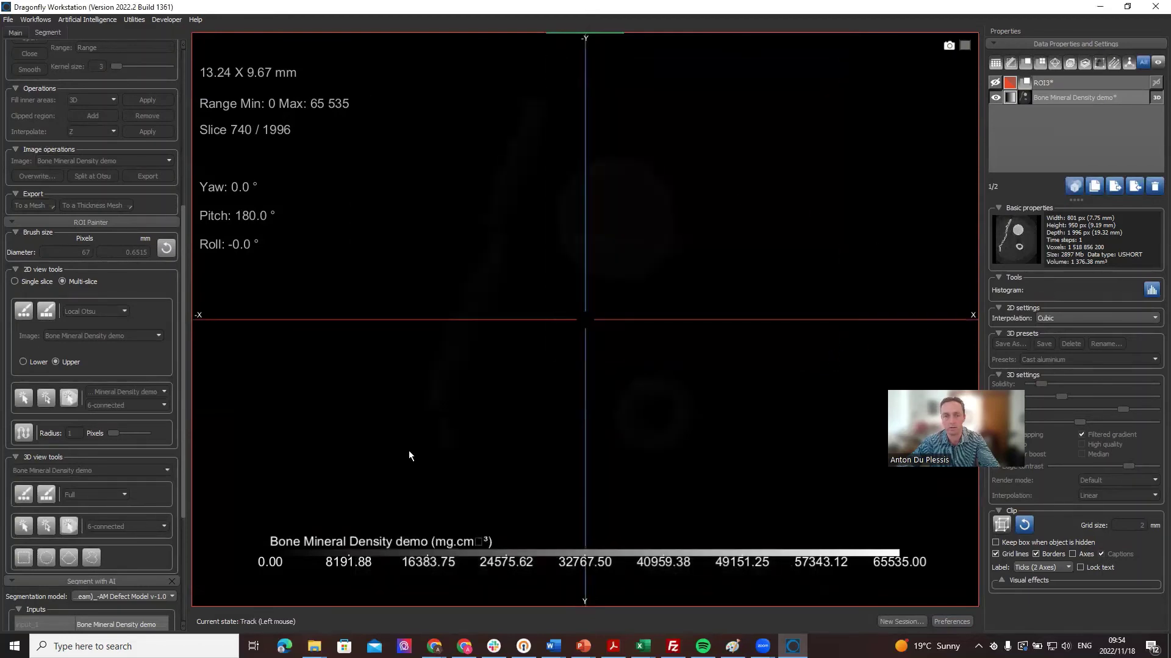
- Reset the Window Leveling range to the calibrated -424.48 to 1941.30 mg.cm⁻³
left_click(7, 31)
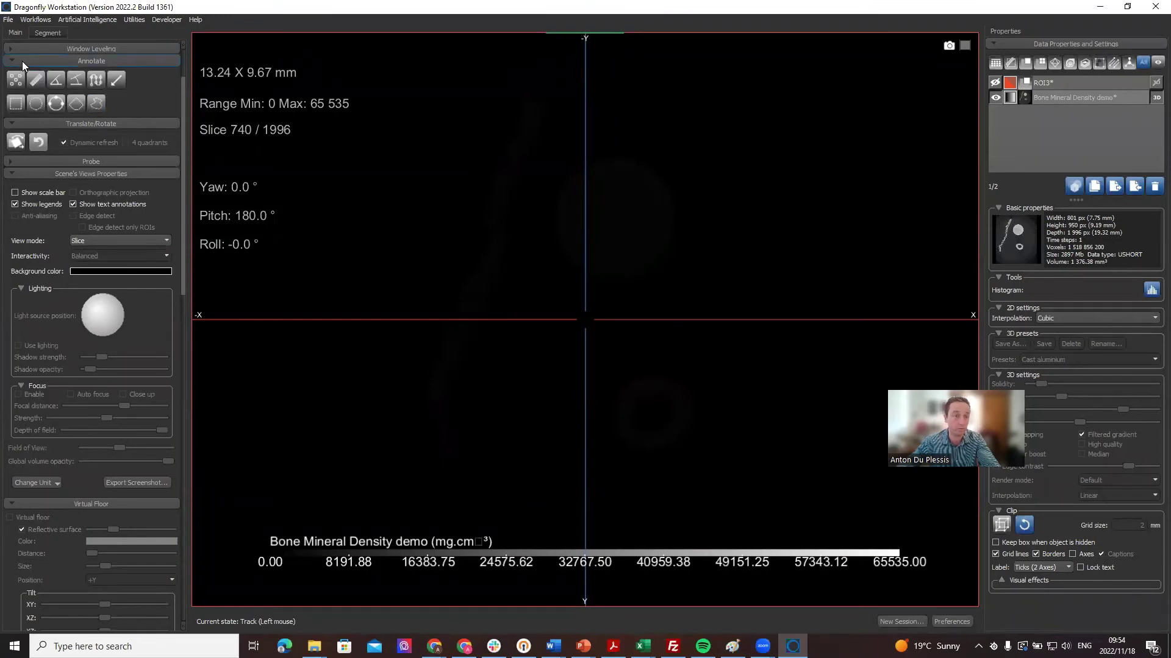
left_click(48, 49)
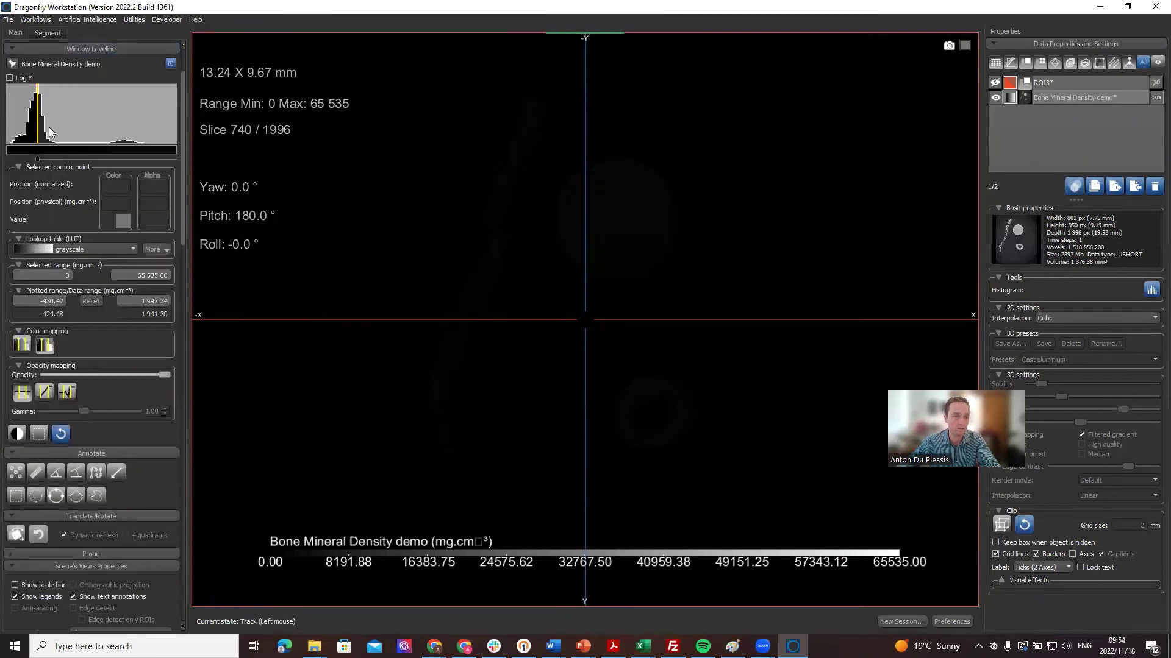
left_click(65, 433)
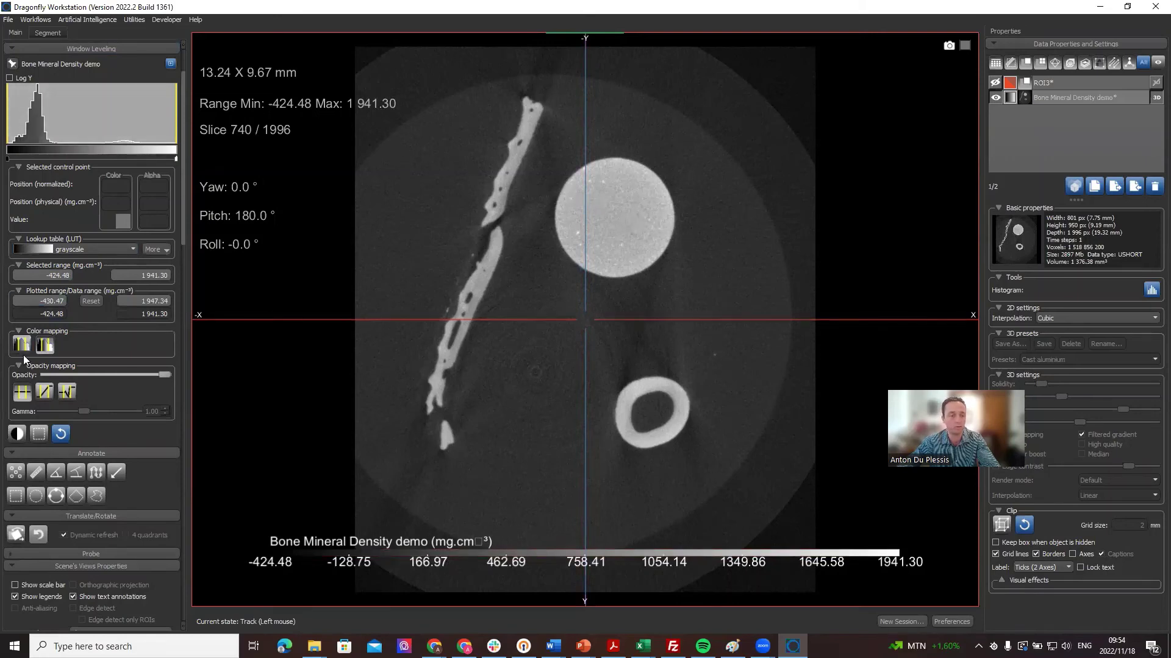
- Draw a 4.22 mm ruler from the osteoderm across the round phantom and plot its intensity profile in mg.cm⁻³
left_click(32, 472)
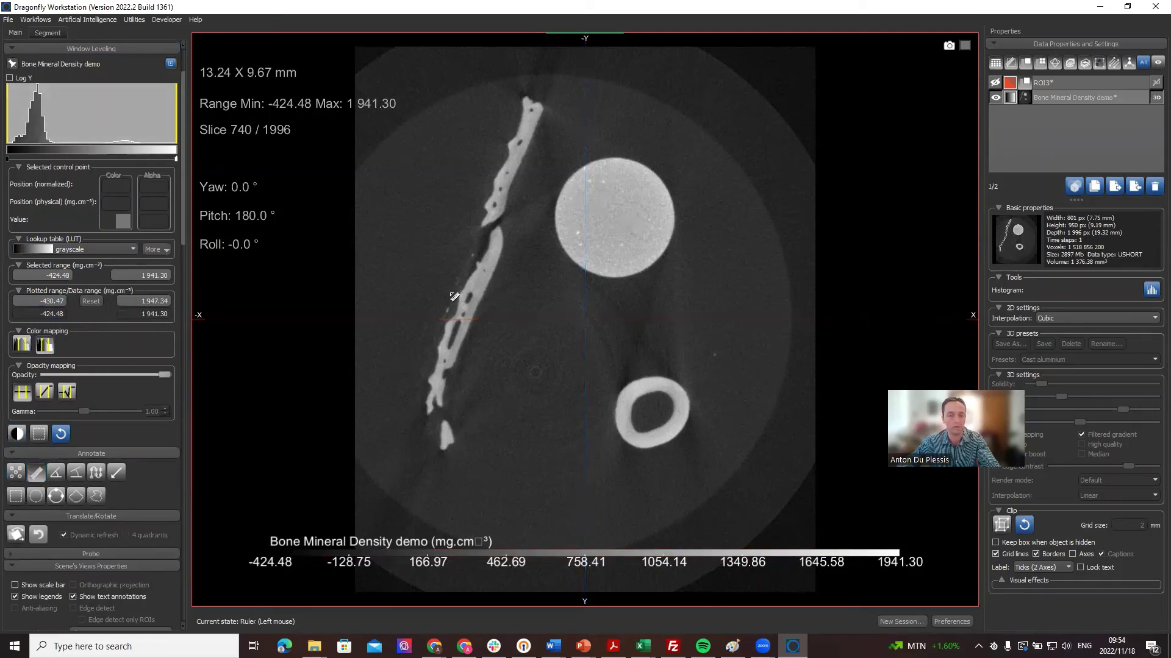
left_click_drag(452, 174, 701, 214)
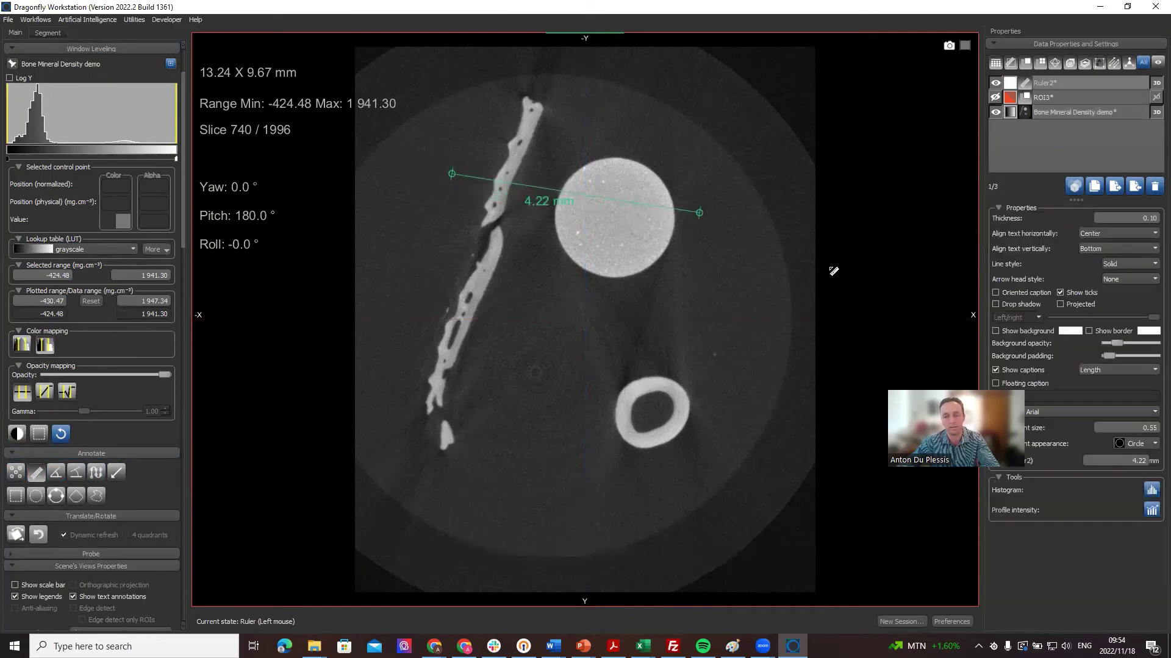
left_click(1151, 510)
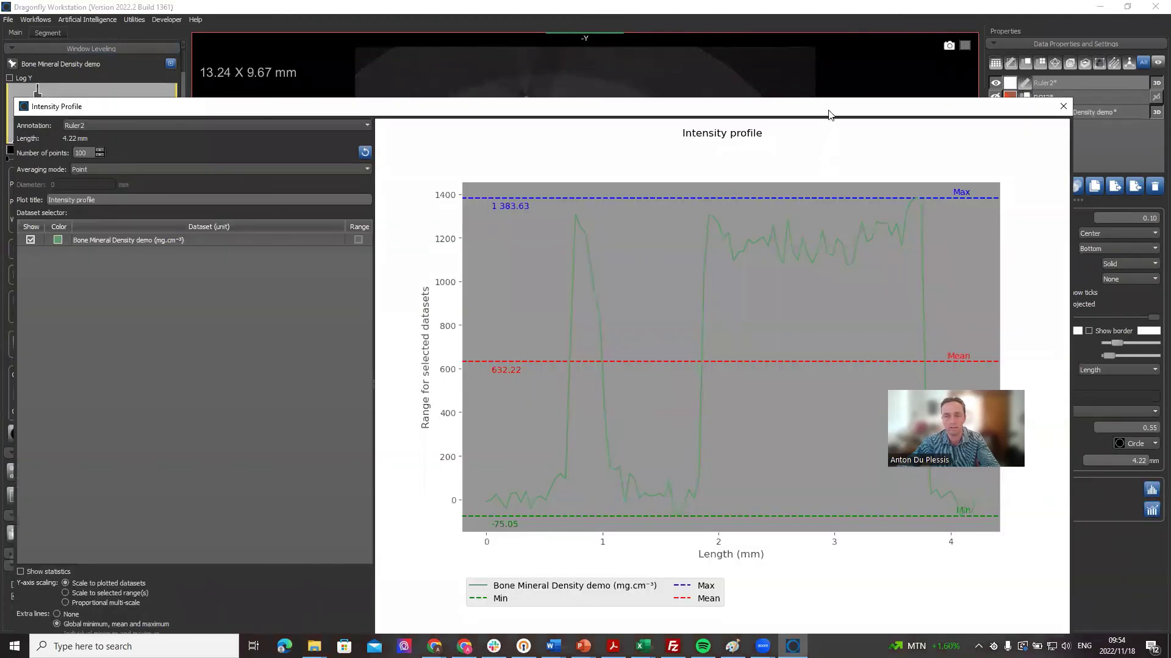
left_click_drag(829, 115, 740, 79)
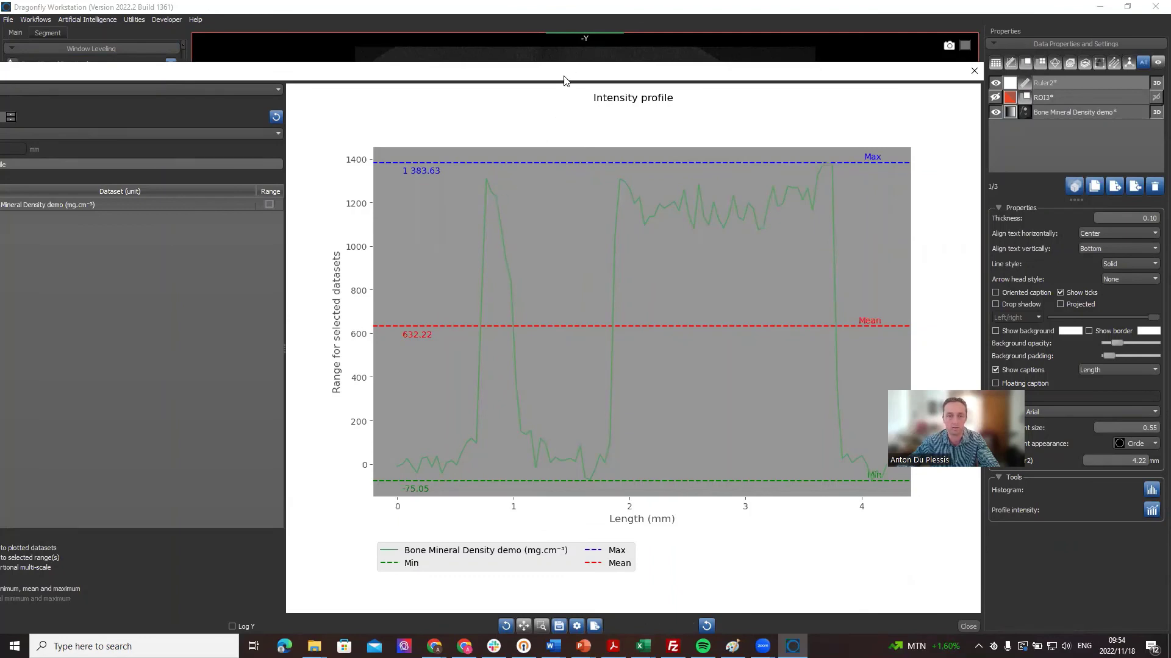
left_click_drag(563, 80, 669, 70)
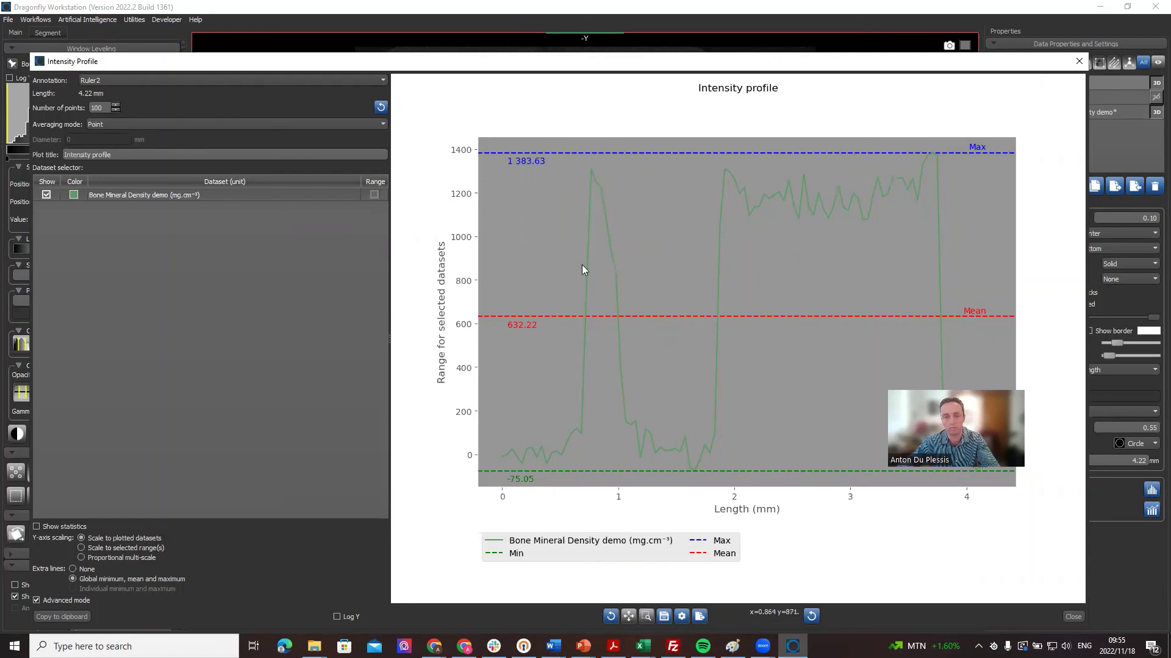
- Close the Intensity Profile window, keeping slice 740 with its 4.22 mm ruler, and clear the dataset selection
left_click(1078, 61)
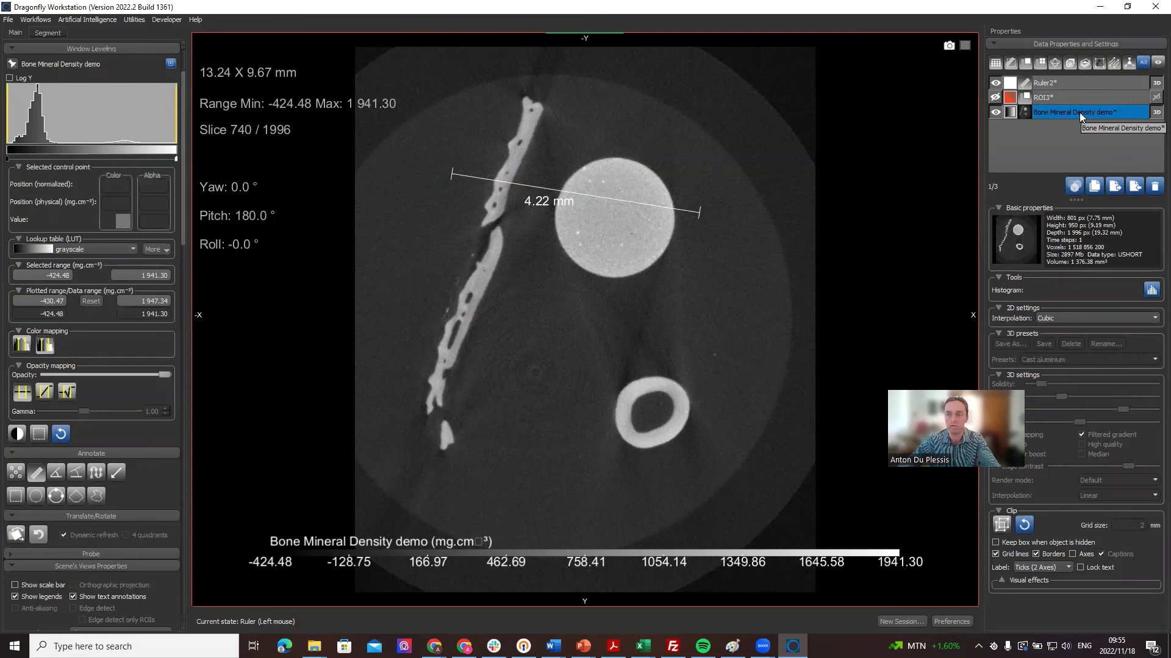
left_click(1095, 133)
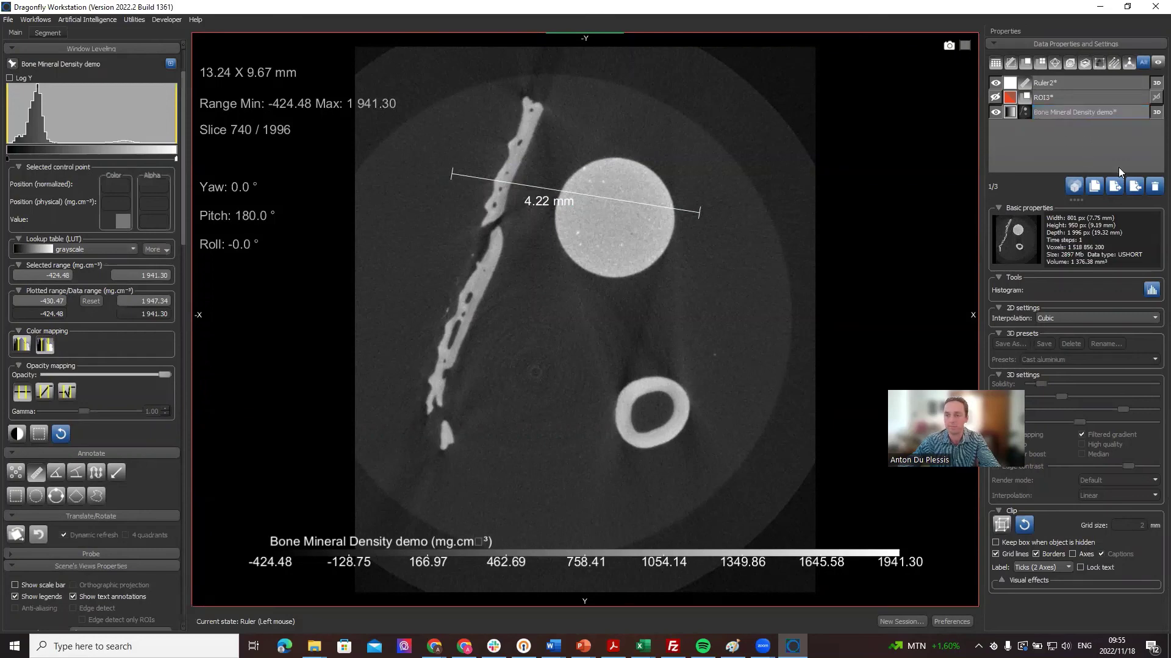